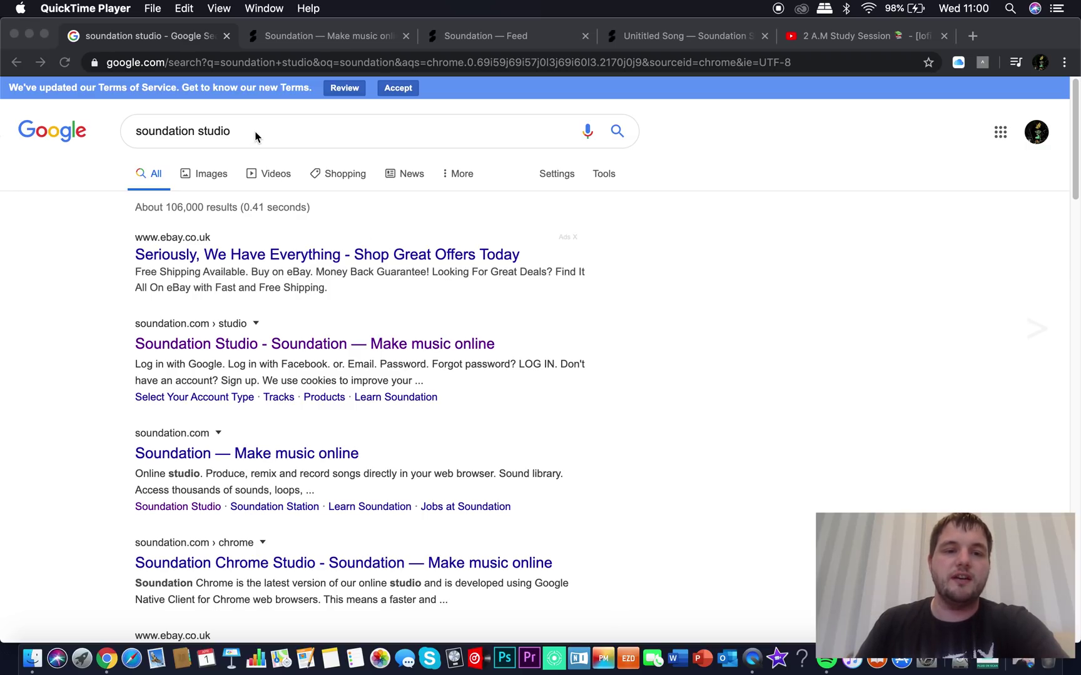
Bring up the Soundation login page in Chrome and dismiss the cookie notice
left_click(661, 405)
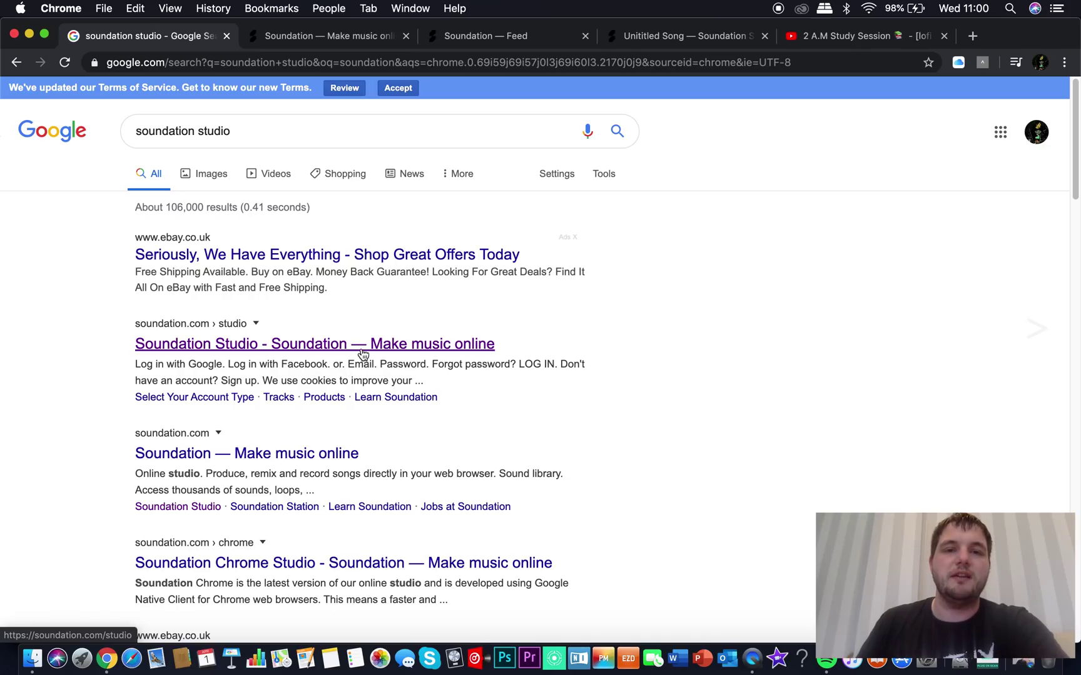
left_click(338, 38)
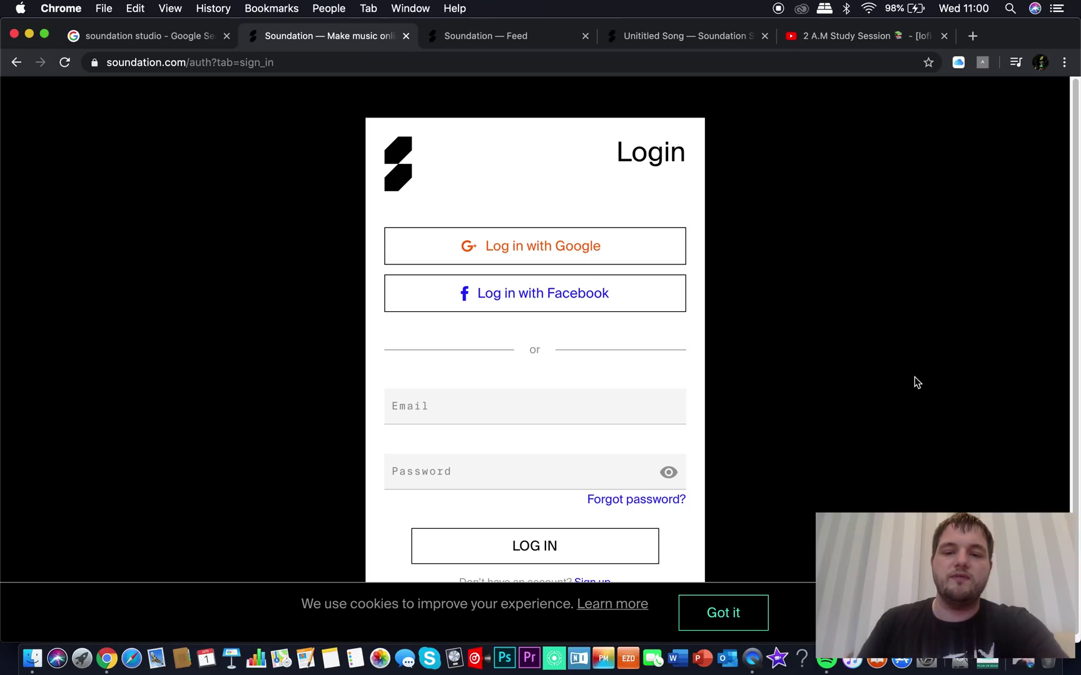
left_click(753, 627)
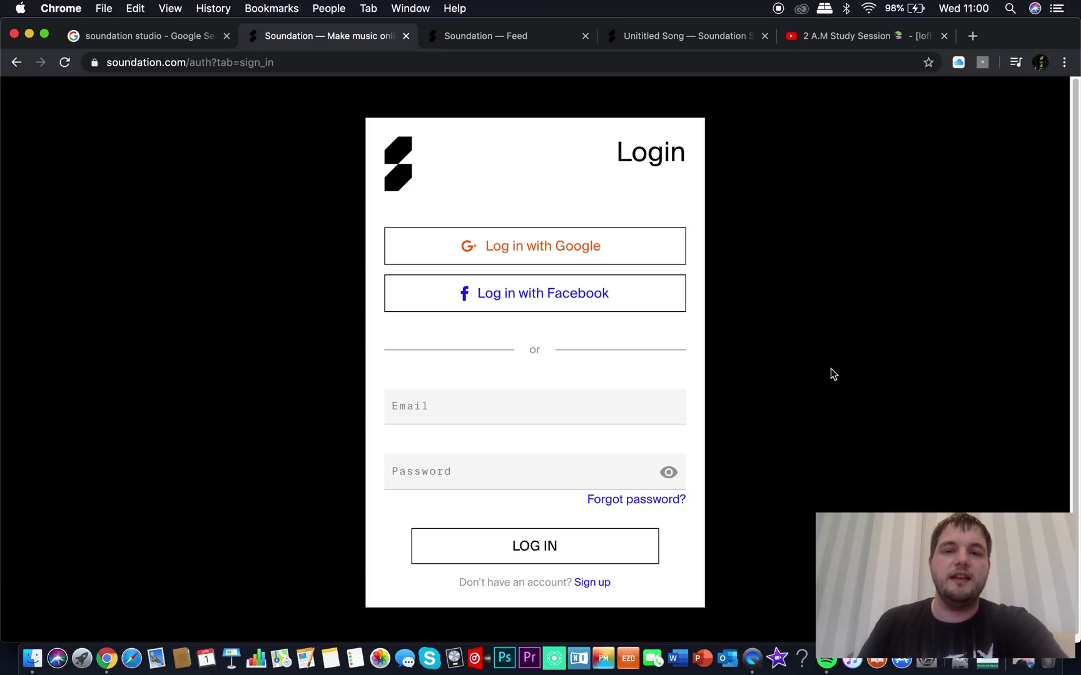
Open the sign-up account type page and scroll through the Free, Intro and Premium plans
left_click(594, 584)
scroll(657, 315, "down", 4)
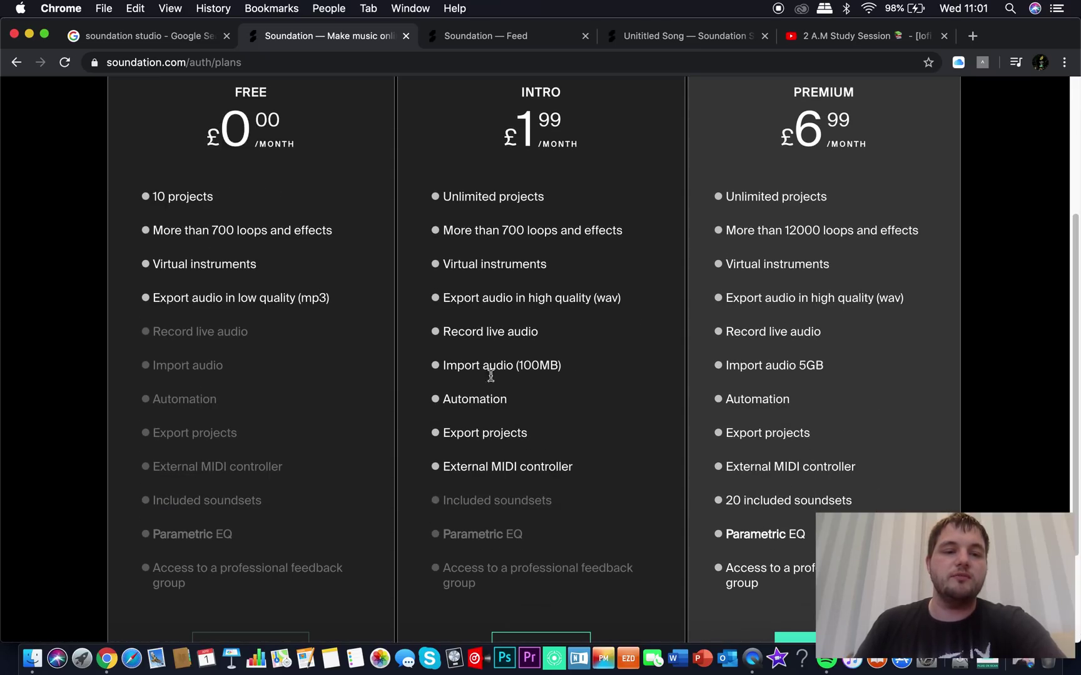
scroll(491, 375, "down", 3)
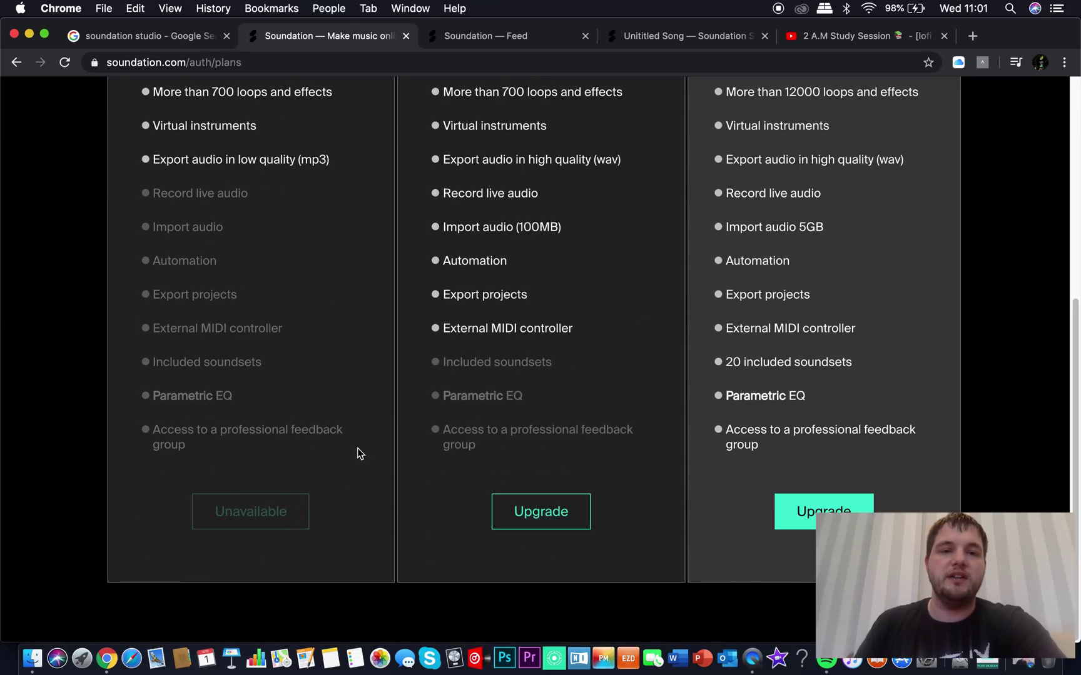
scroll(357, 447, "up", 8)
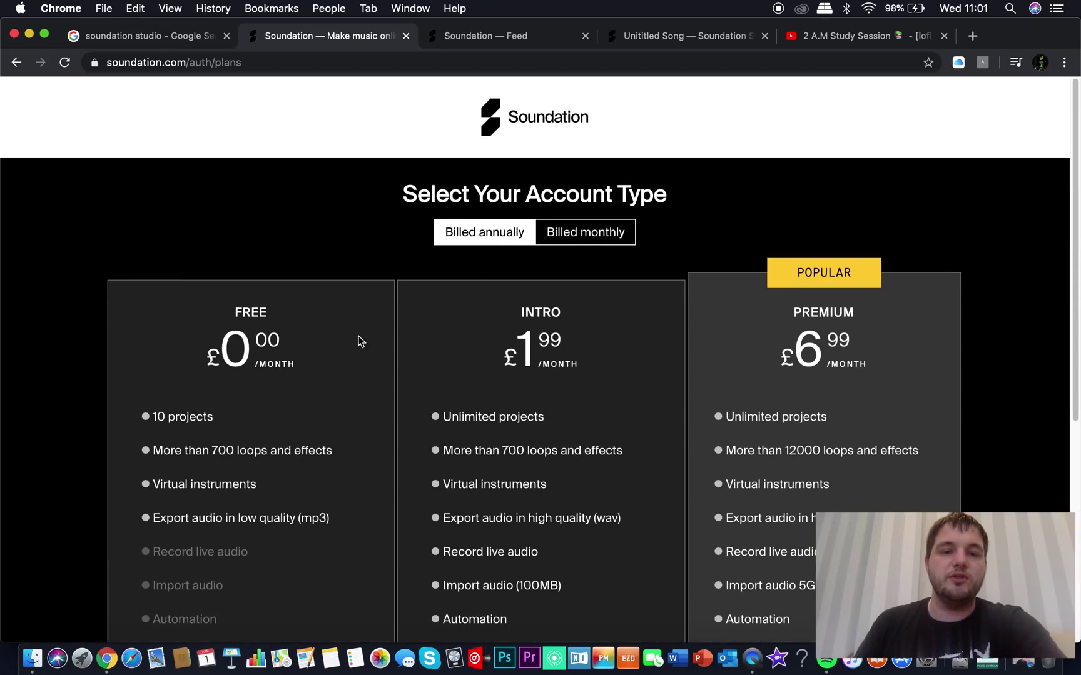
scroll(237, 444, "down", 5)
scroll(258, 446, "up", 5)
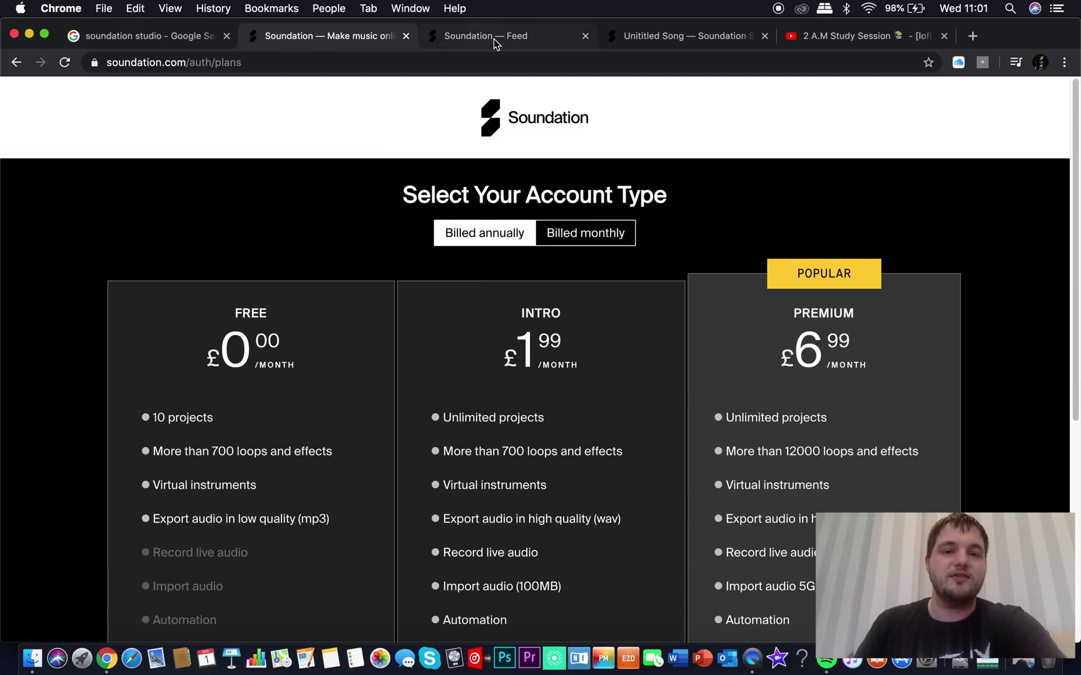
scroll(399, 352, "down", 5)
scroll(398, 352, "up", 5)
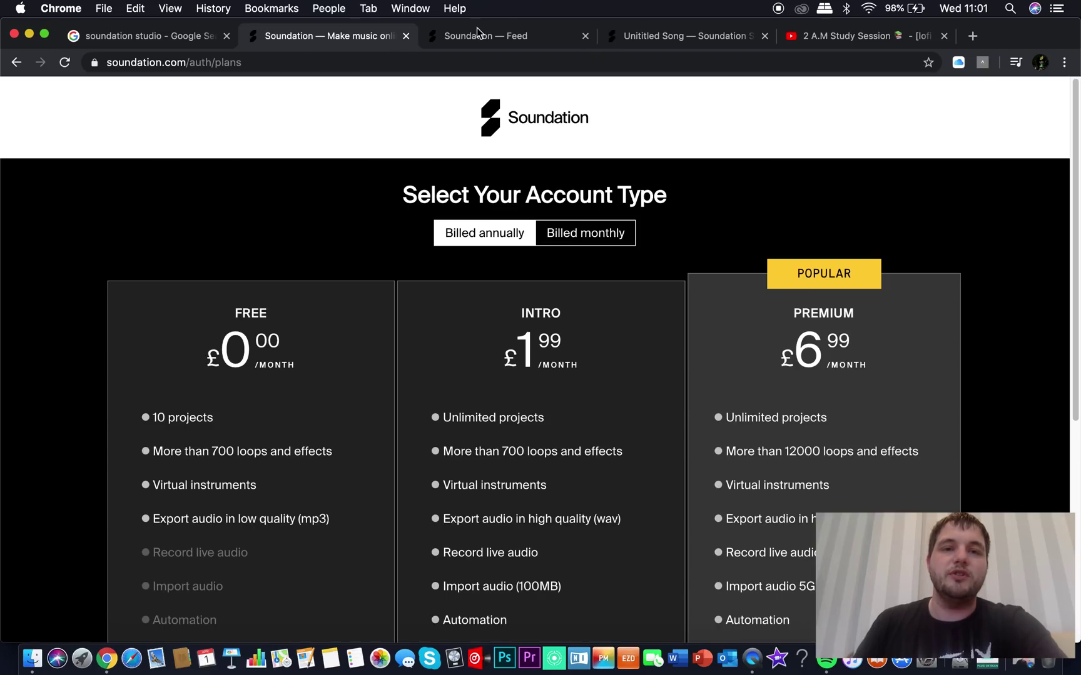
Compare the plan prices under monthly billing, then return to annual billing
left_click(530, 37)
left_click(336, 37)
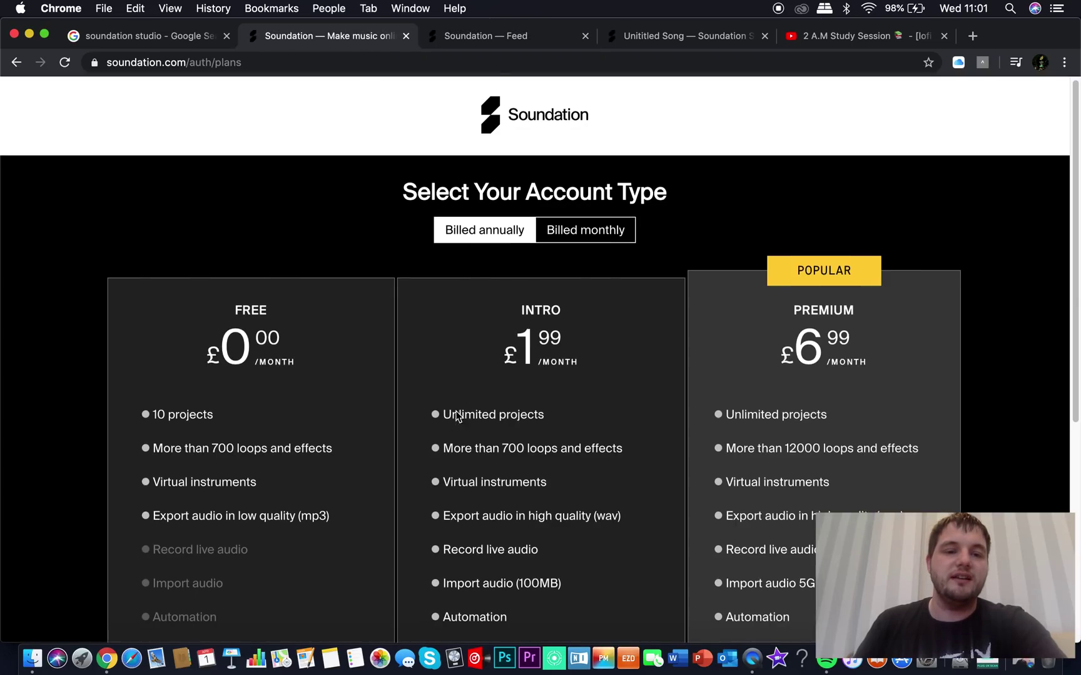
scroll(285, 552, "down", 5)
scroll(273, 512, "up", 5)
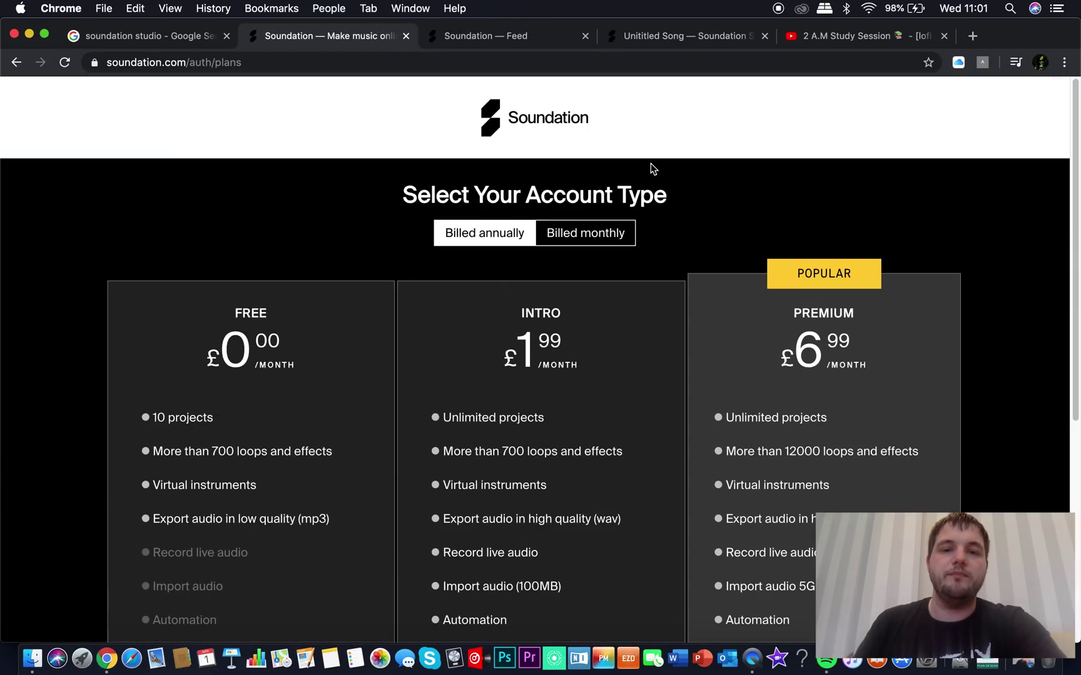
left_click(613, 235)
left_click(516, 236)
Flip between the Feed and the plans page, scrolling the plans again
left_click(531, 42)
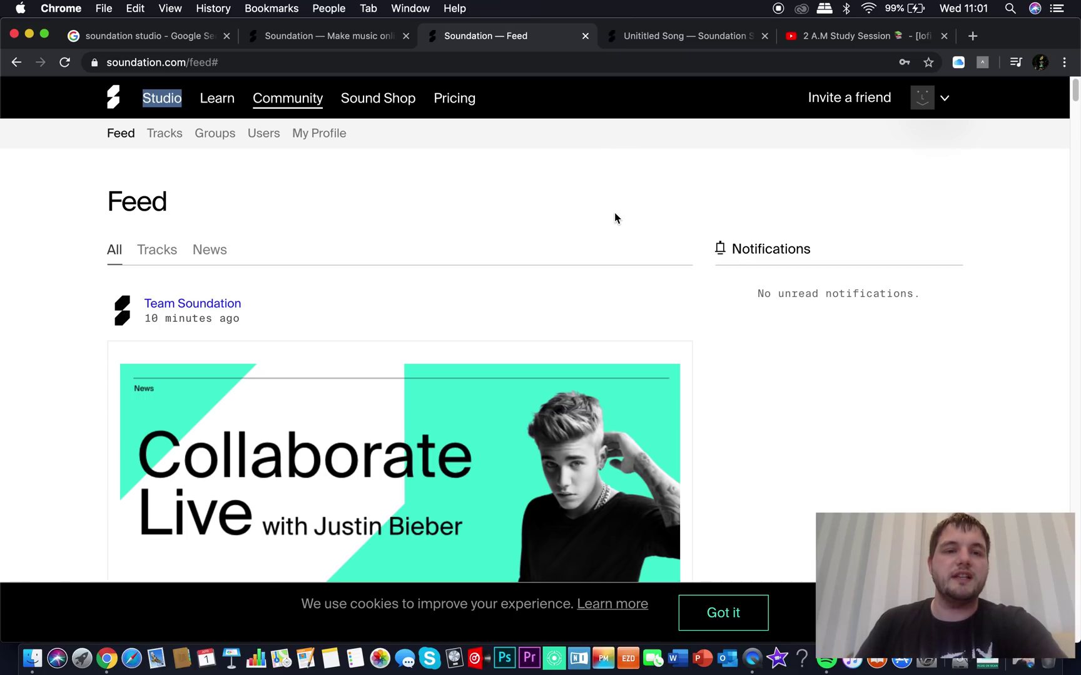
left_click(381, 38)
scroll(637, 381, "down", 6)
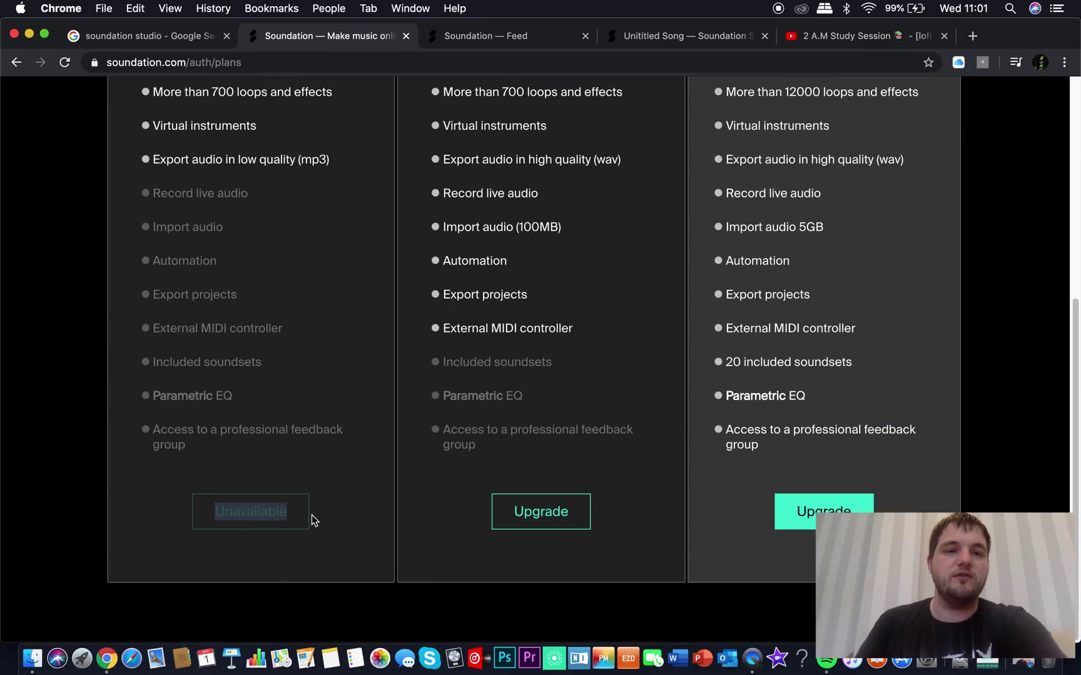
scroll(569, 378, "up", 6)
left_click(522, 39)
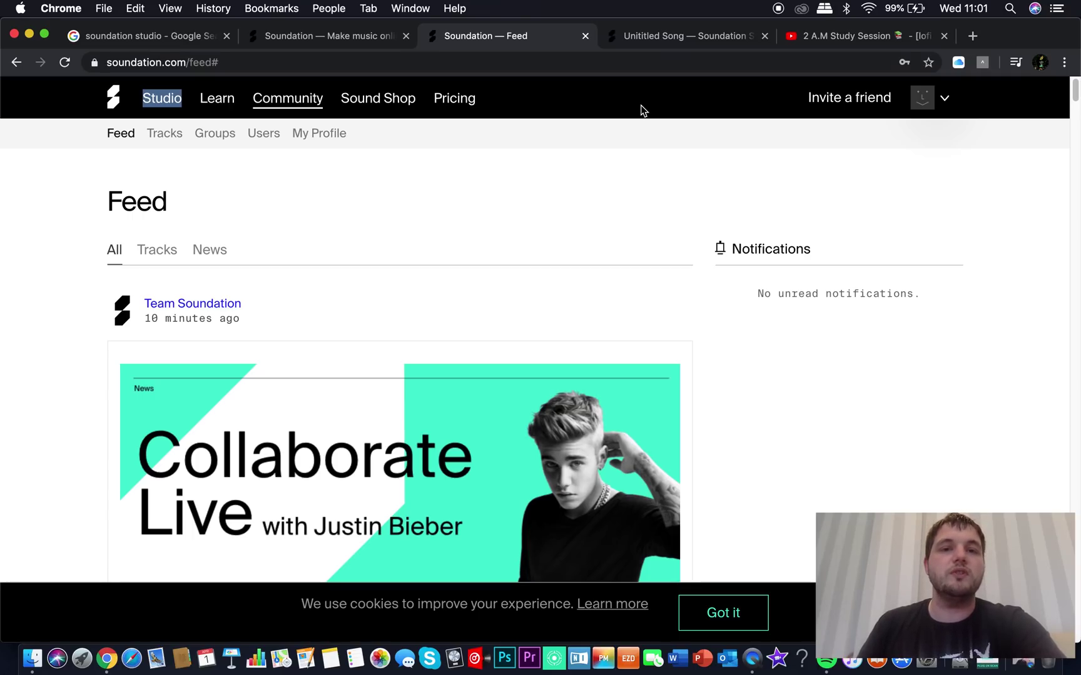
left_click(373, 37)
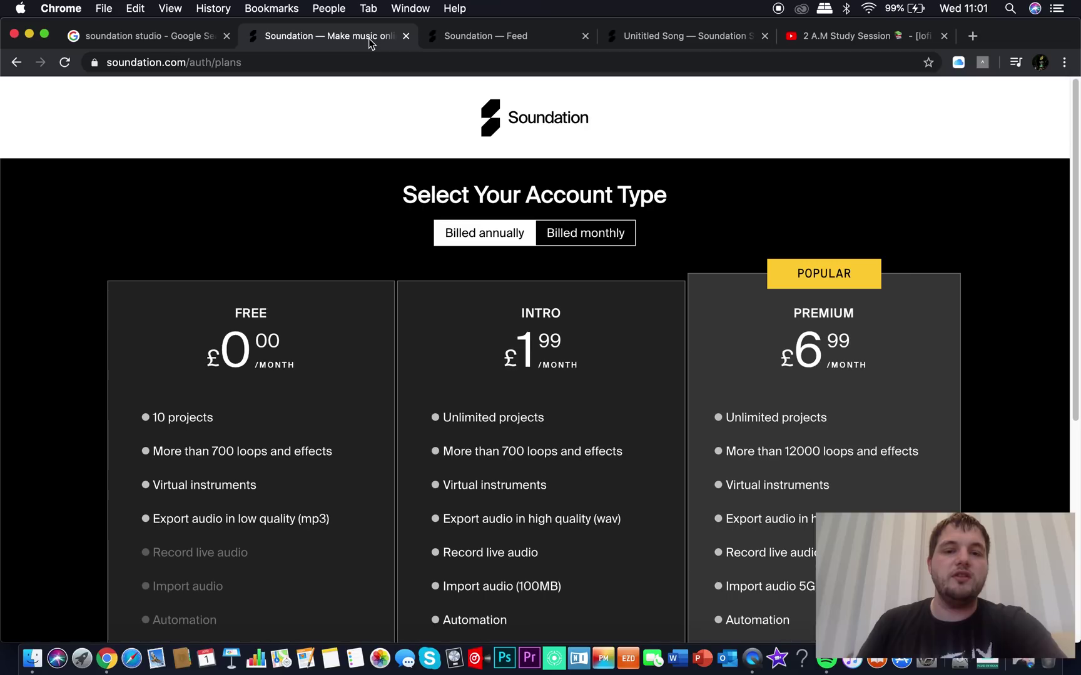
scroll(556, 369, "down", 3)
scroll(545, 369, "up", 3)
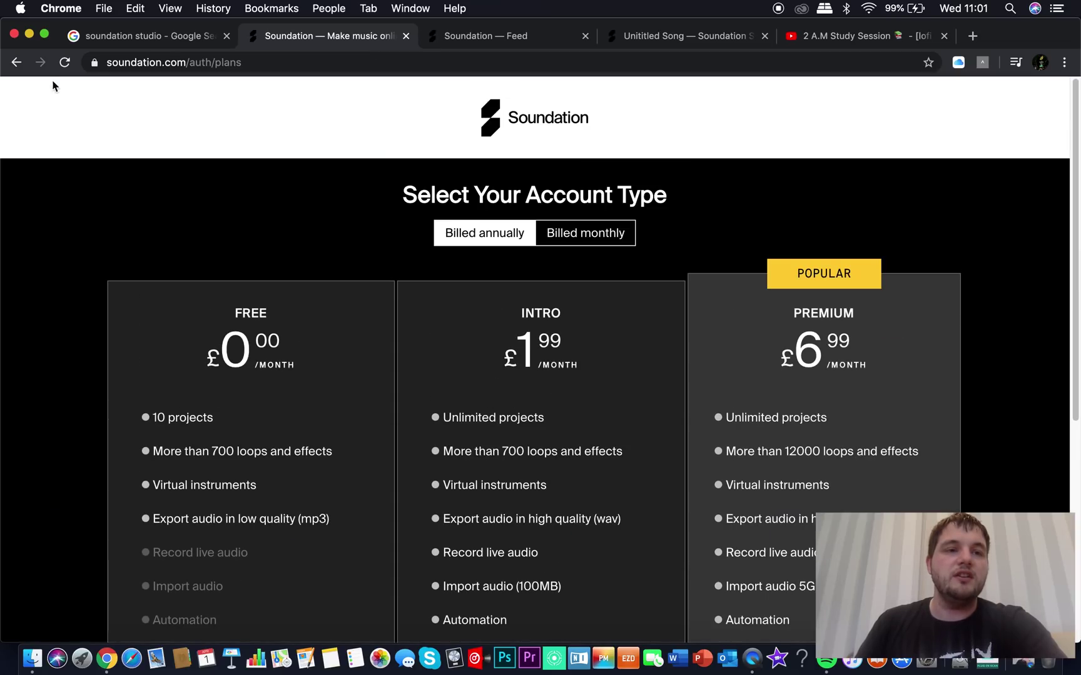
Return to login, open the password reset form, then switch to the signed-in Feed page
left_click(16, 69)
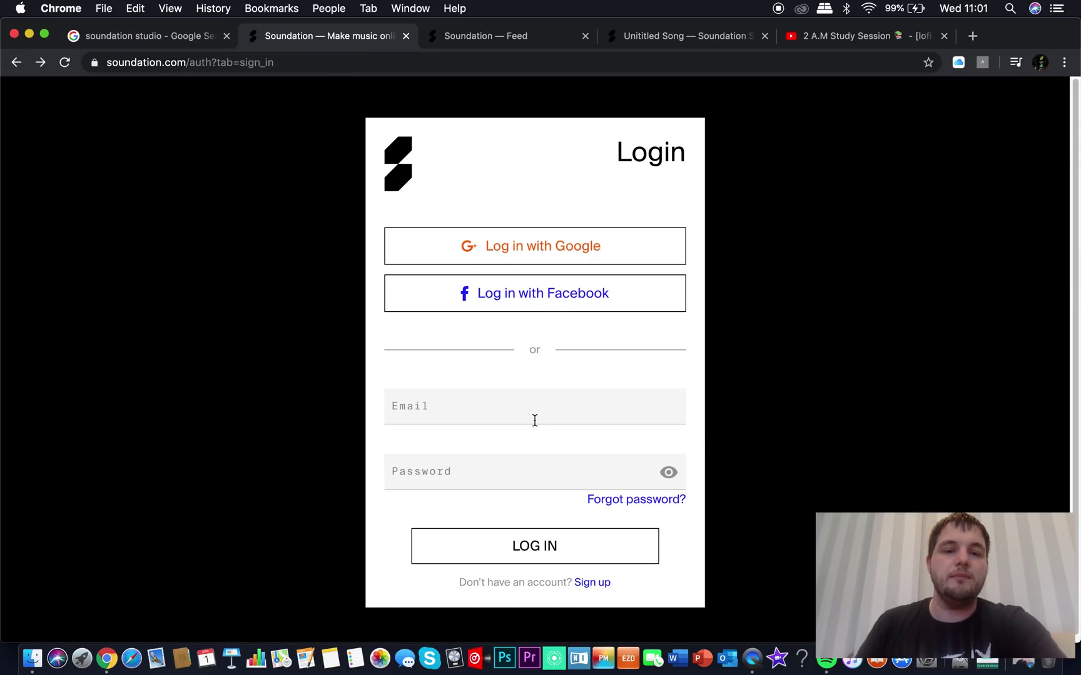
left_click(528, 414)
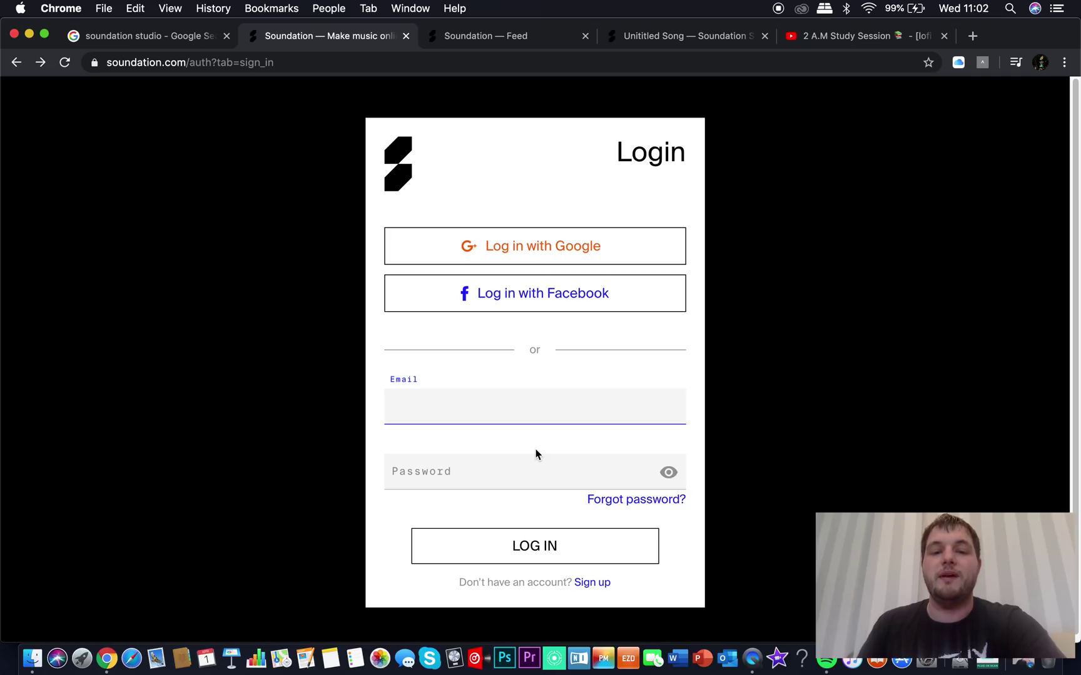
left_click(640, 501)
left_click(492, 320)
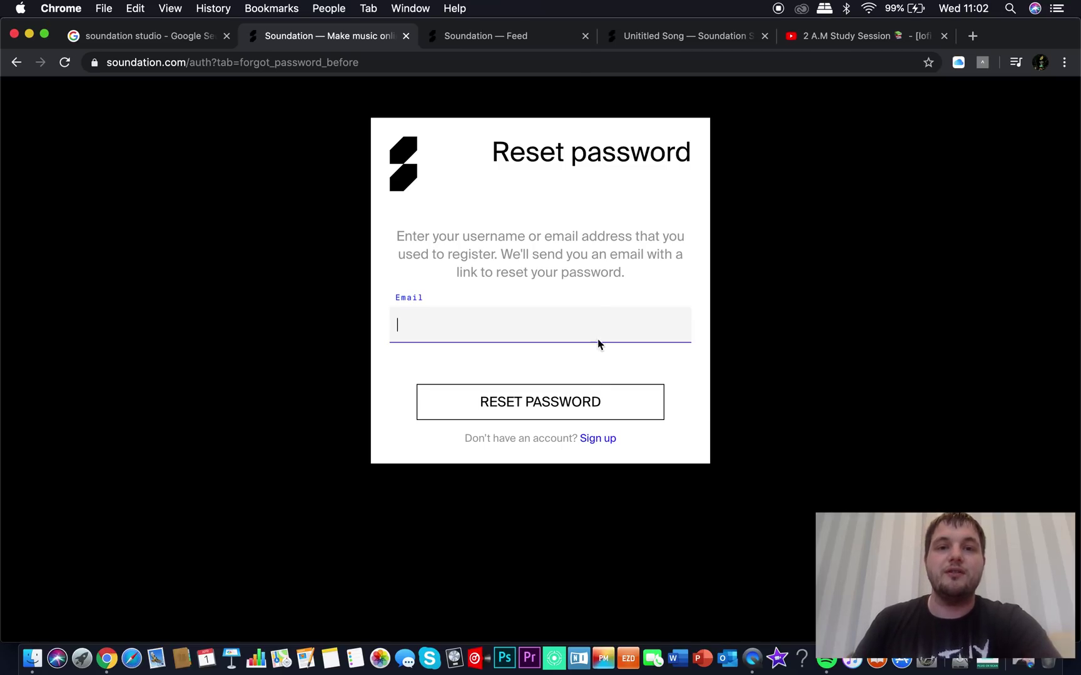
left_click(561, 40)
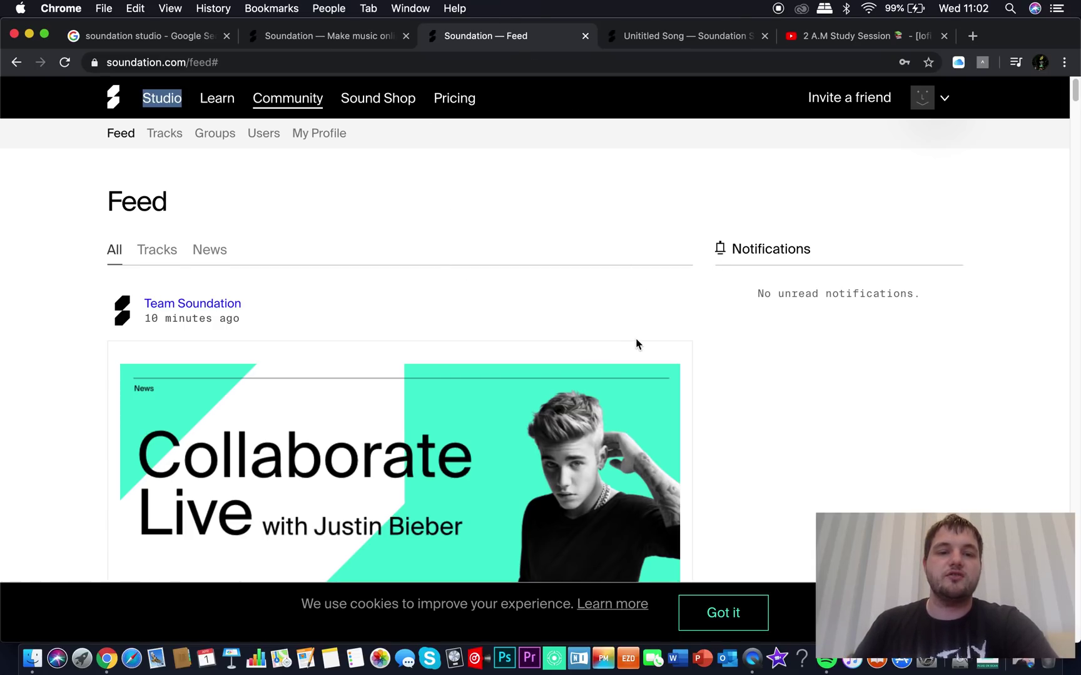
Scroll the Feed and launch Soundation Studio, which loads an Untitled Song
scroll(636, 356, "down", 3)
scroll(649, 368, "down", 5)
scroll(647, 367, "up", 8)
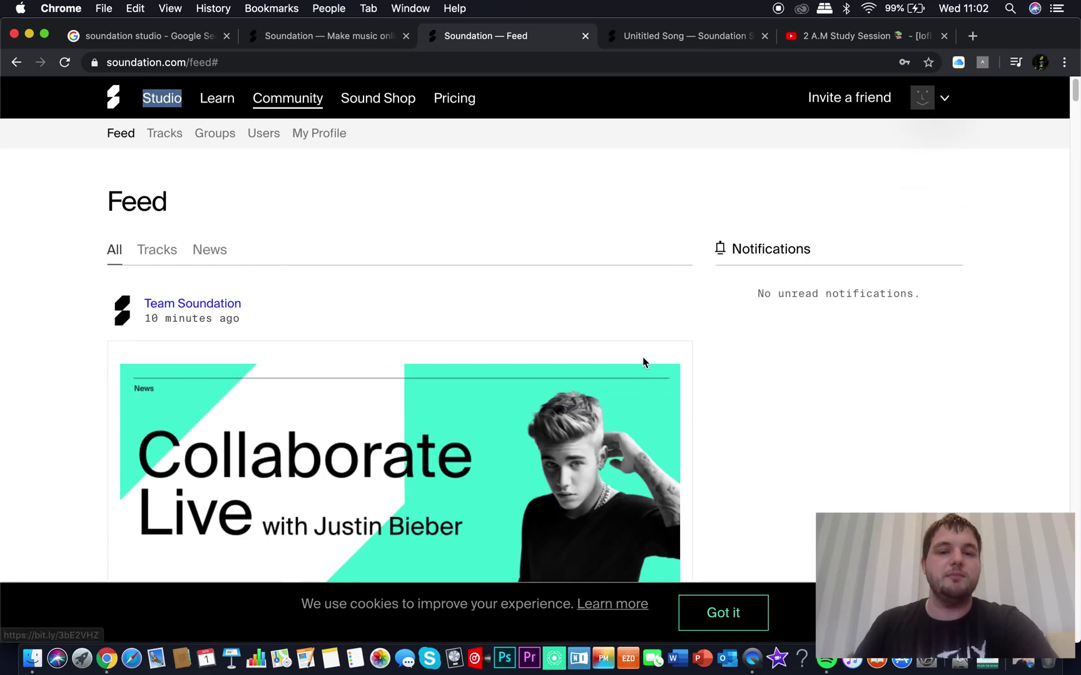
left_click(167, 102)
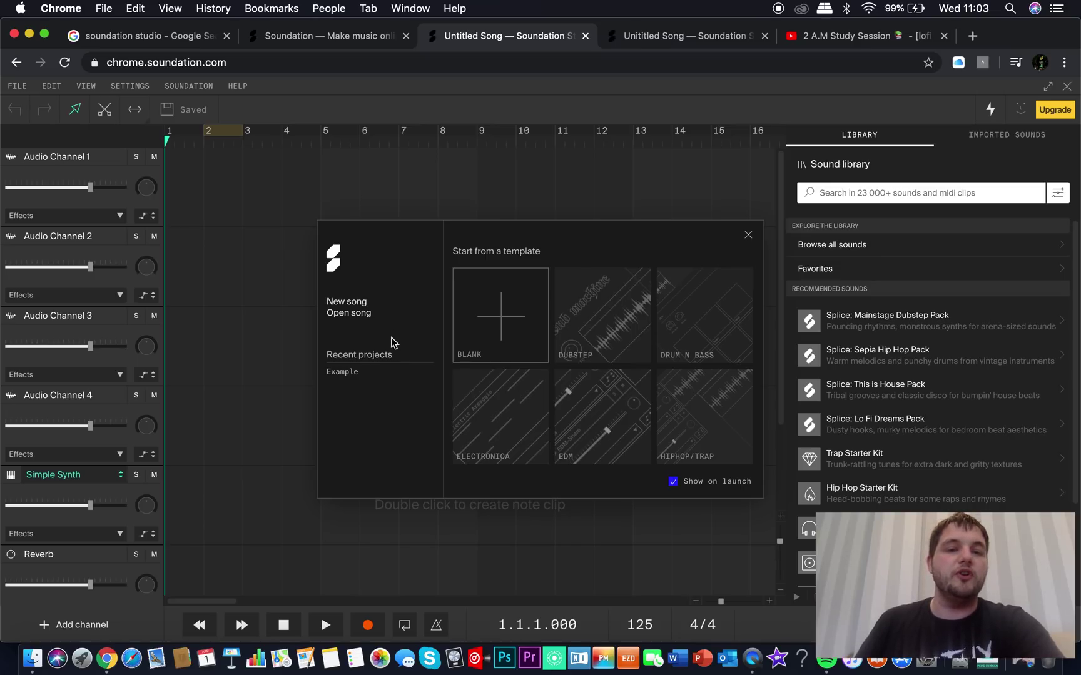
Start a new song, delete the Simple Synth channel, and set a loop over bar 1
left_click(361, 302)
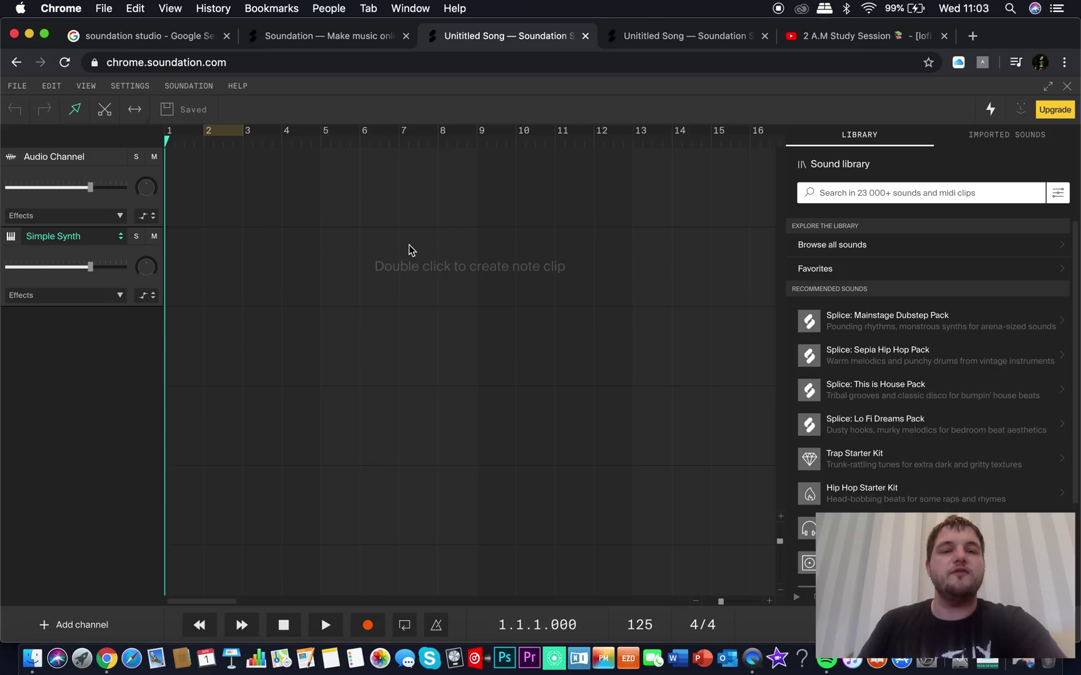
right_click(92, 258)
left_click(168, 312)
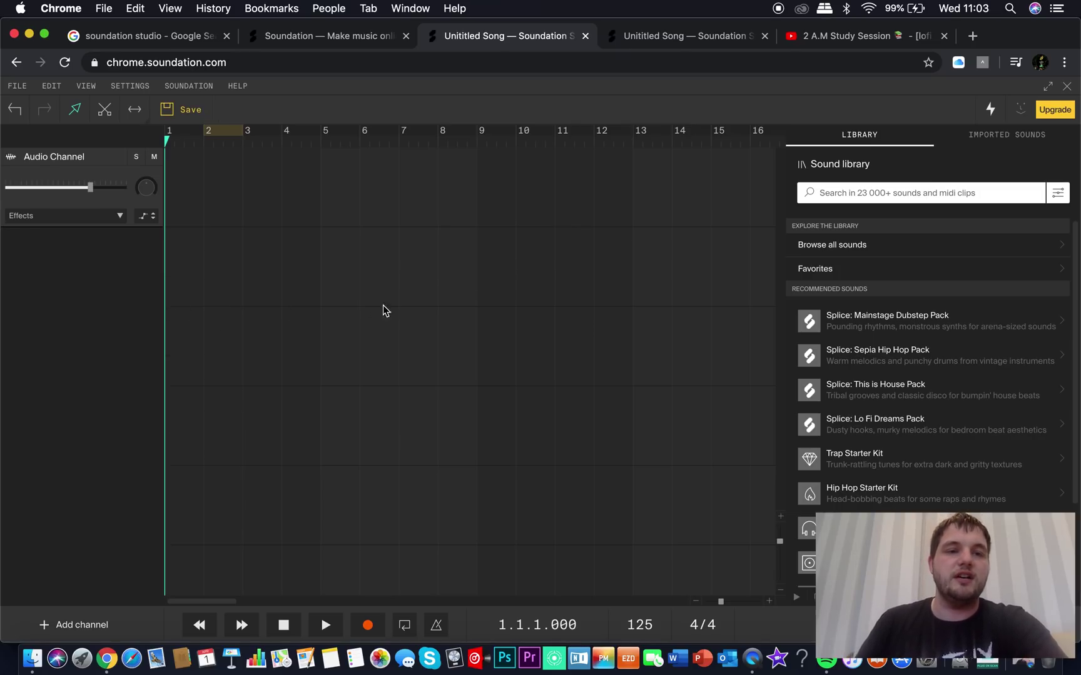
left_click_drag(211, 133, 185, 135)
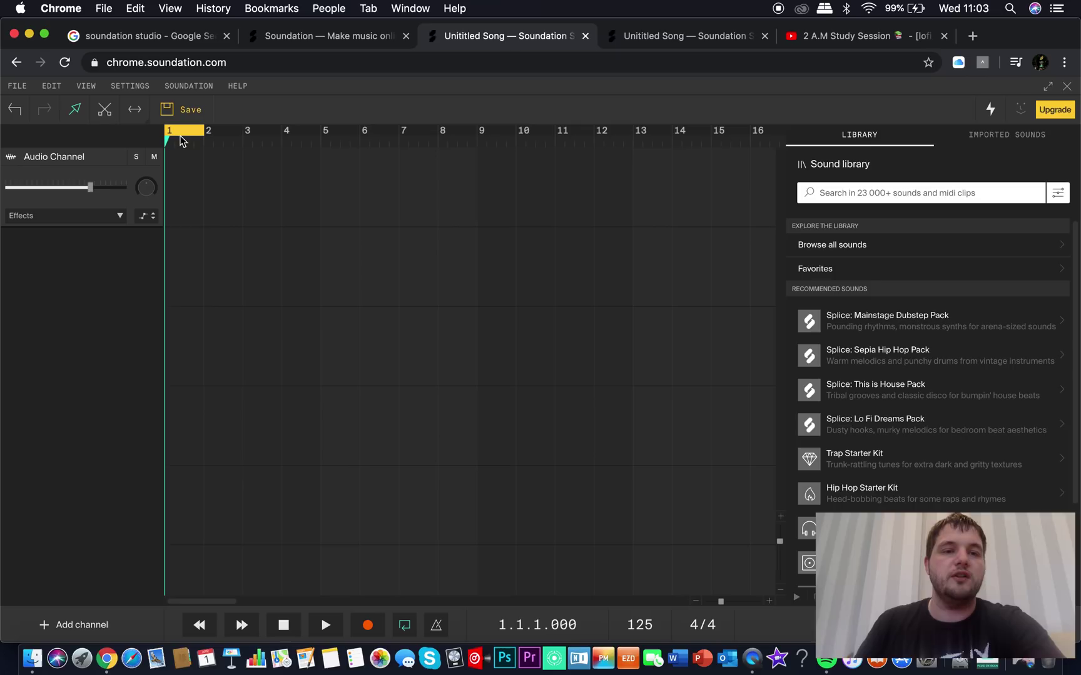
Turn looping off and browse the recommended sound packs such as Trap Starter Kit
left_click(186, 135)
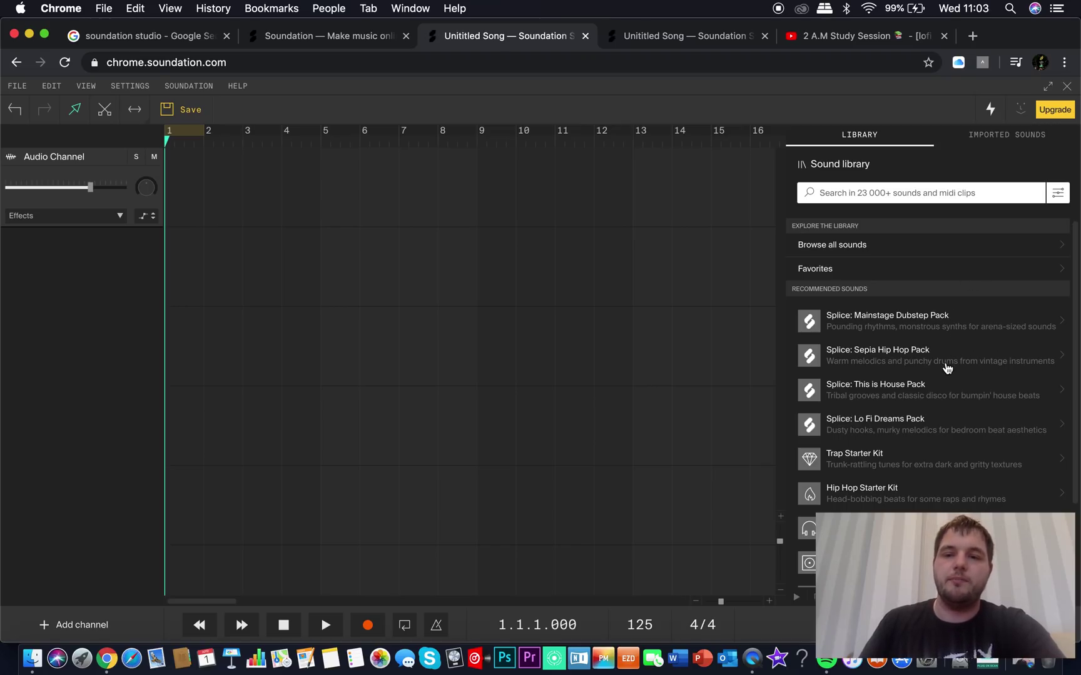
scroll(954, 403, "down", 1)
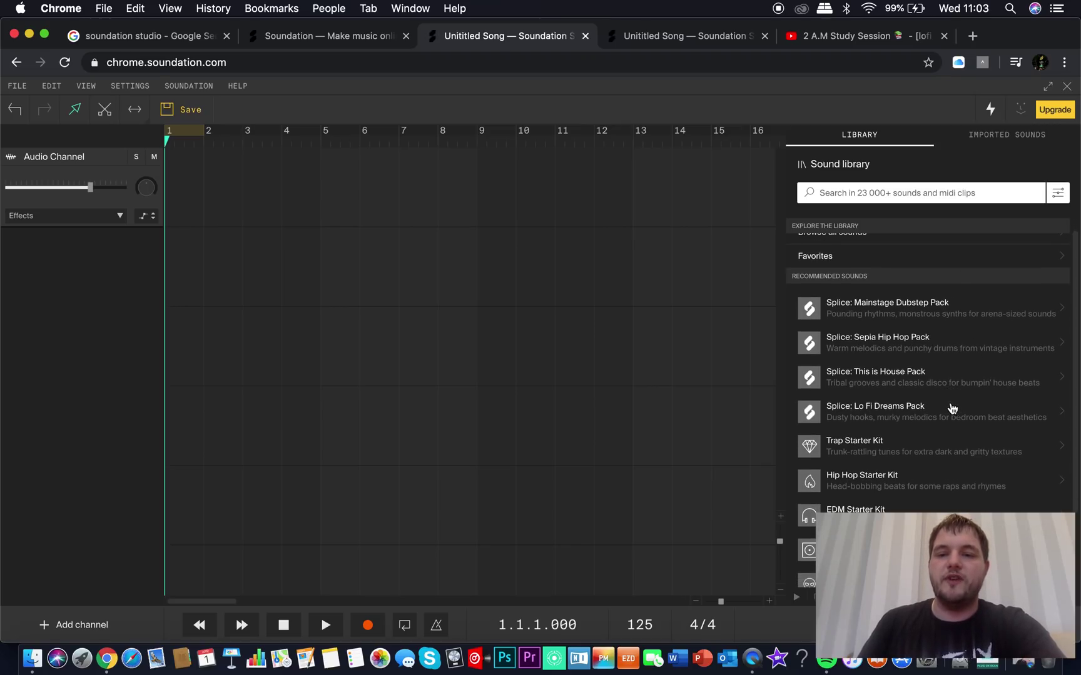
scroll(937, 419, "down", 2)
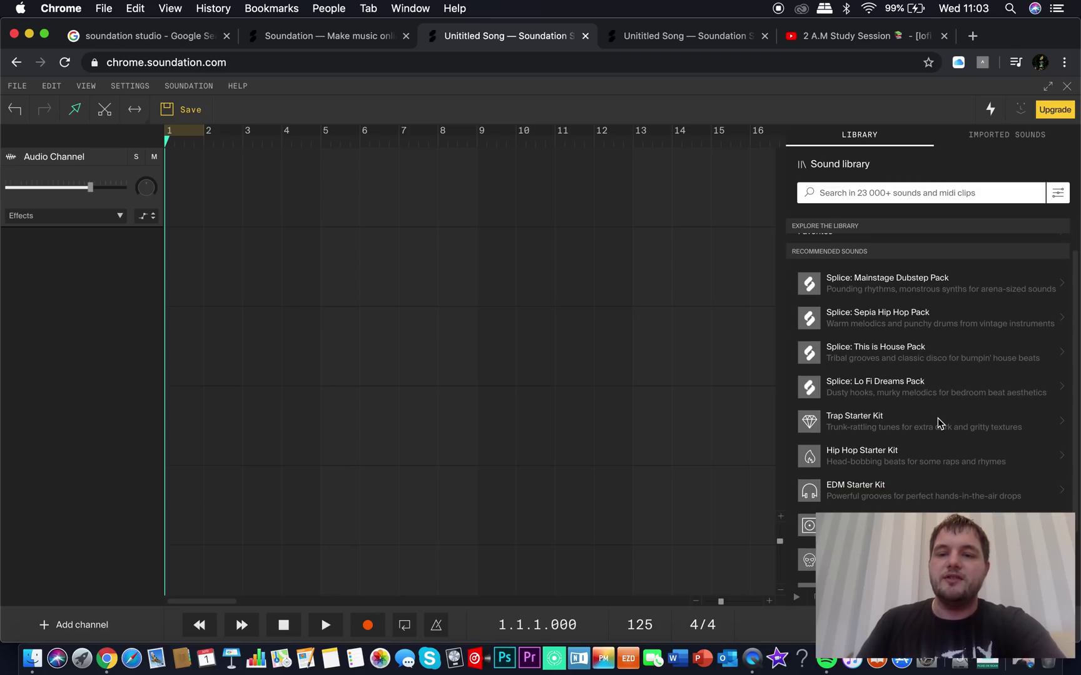
scroll(935, 434, "down", 3)
scroll(931, 447, "down", 3)
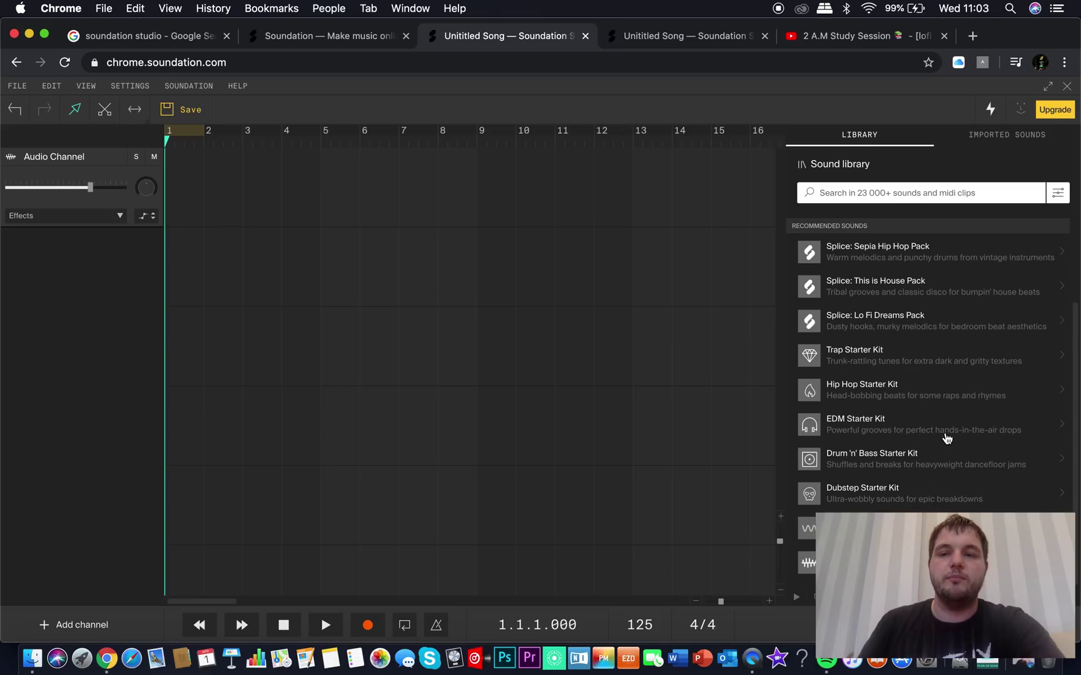
scroll(963, 413, "up", 5)
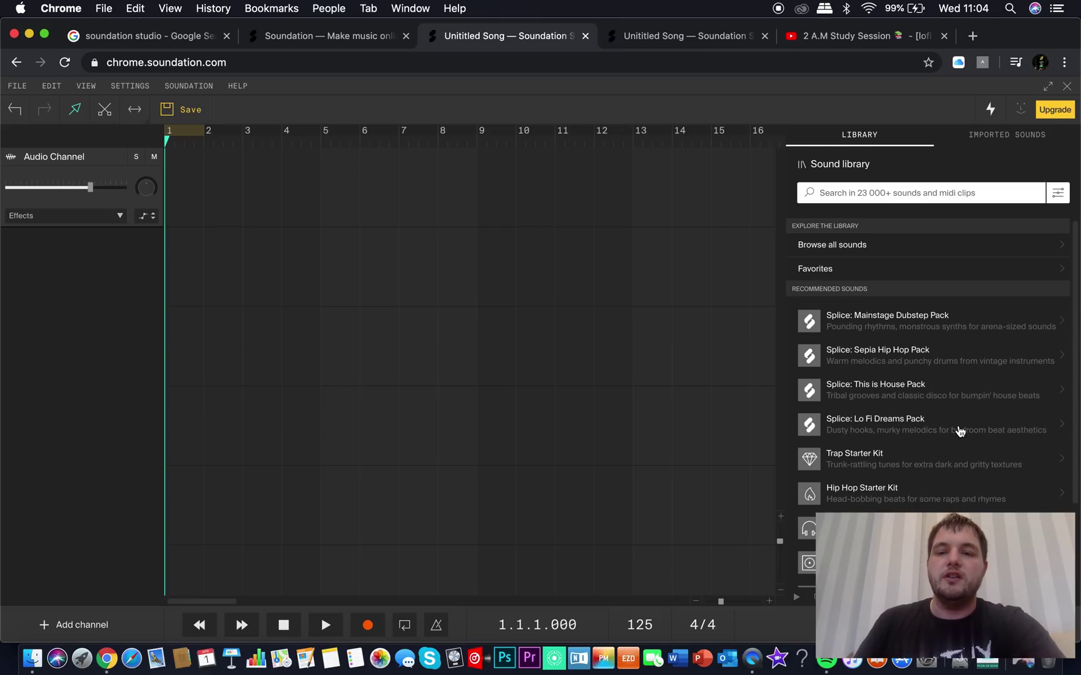
scroll(960, 430, "down", 1)
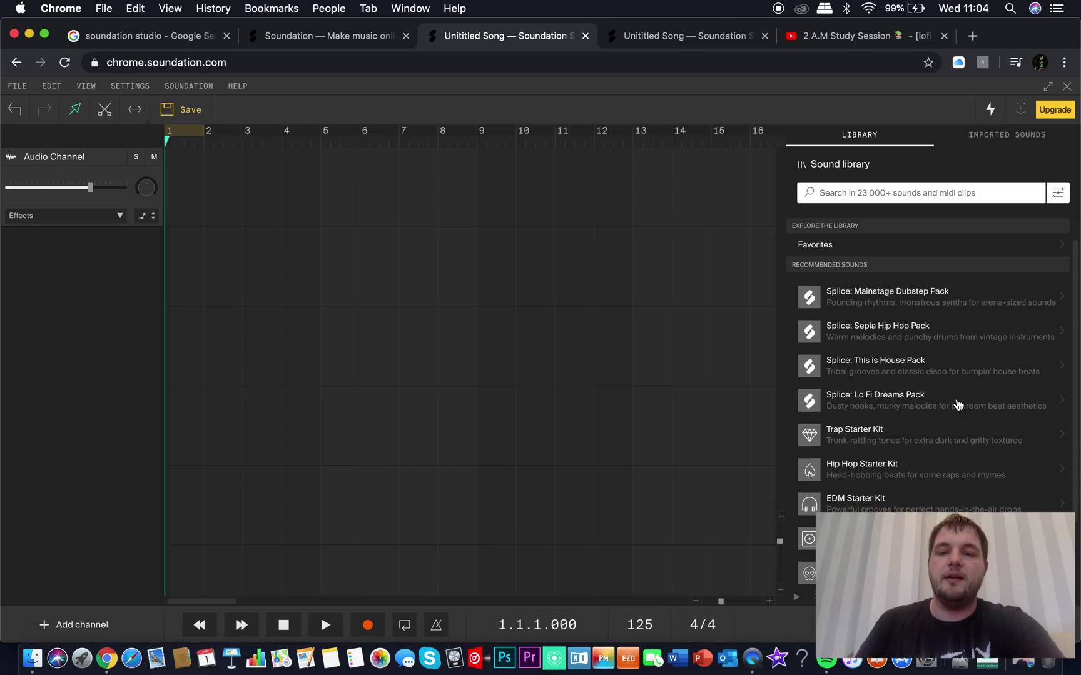
left_click(951, 408)
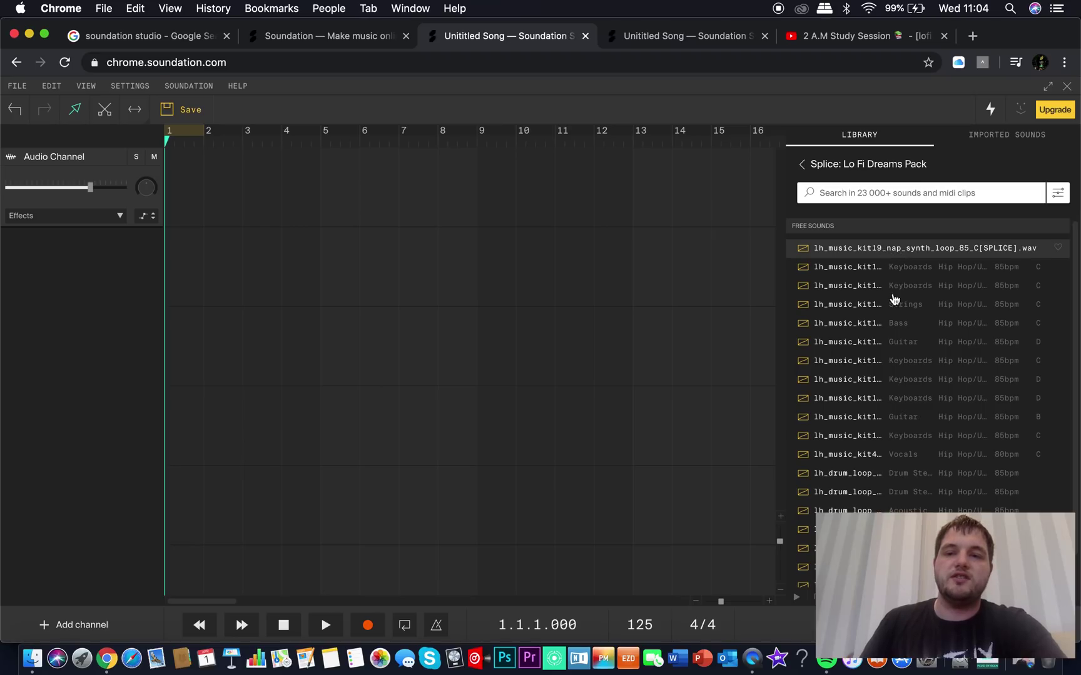
left_click(801, 164)
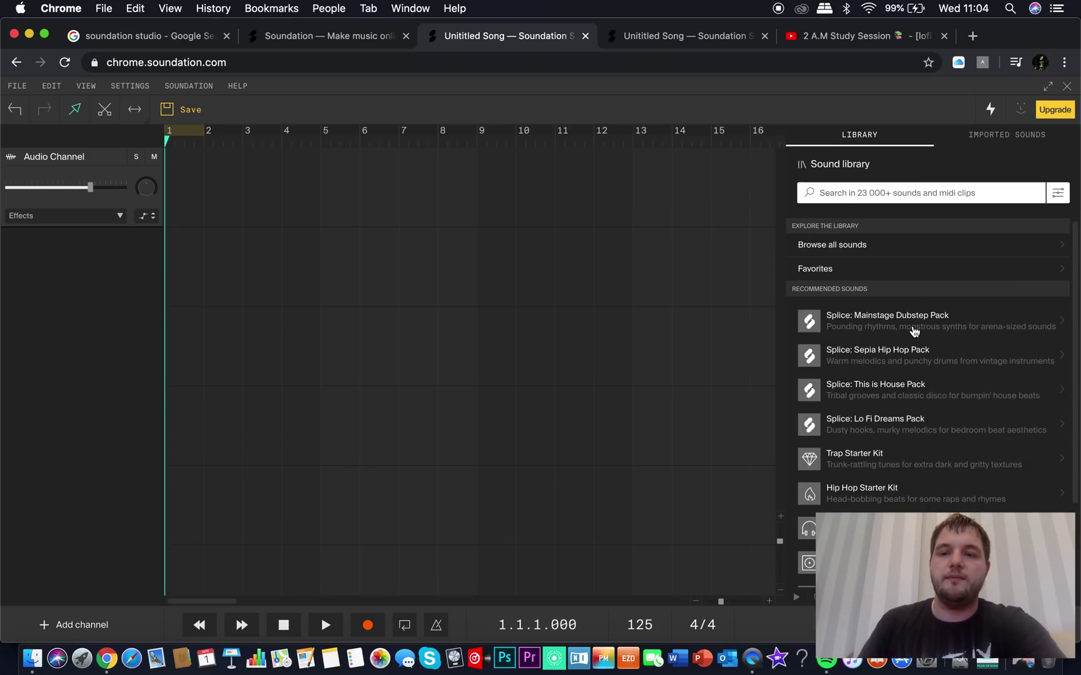
left_click(916, 431)
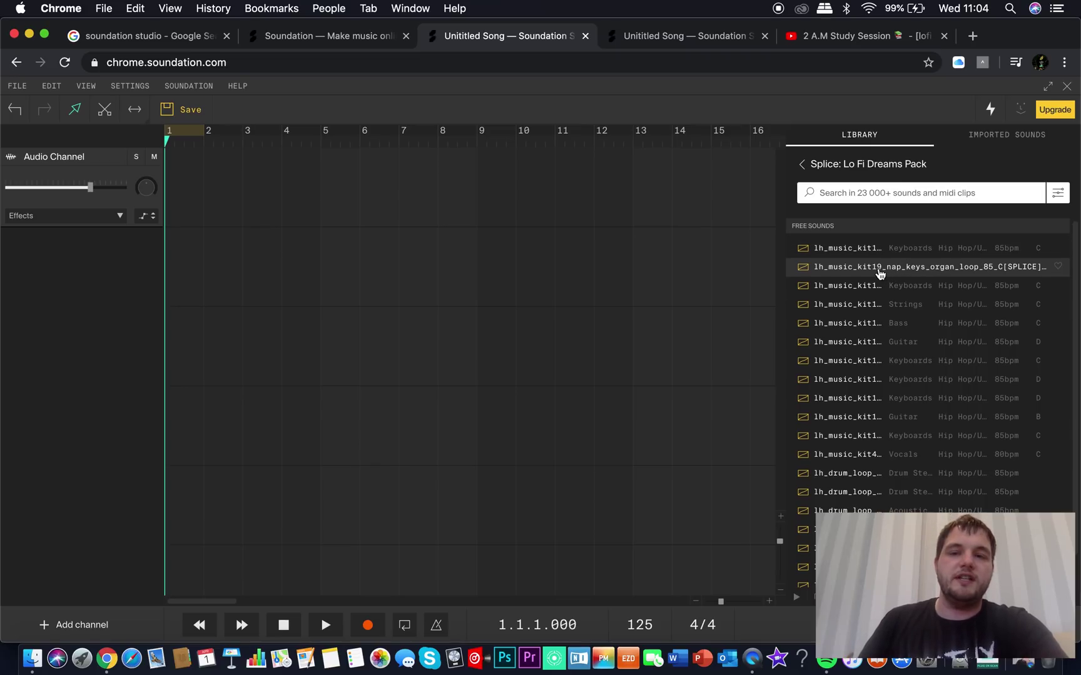
left_click(878, 274)
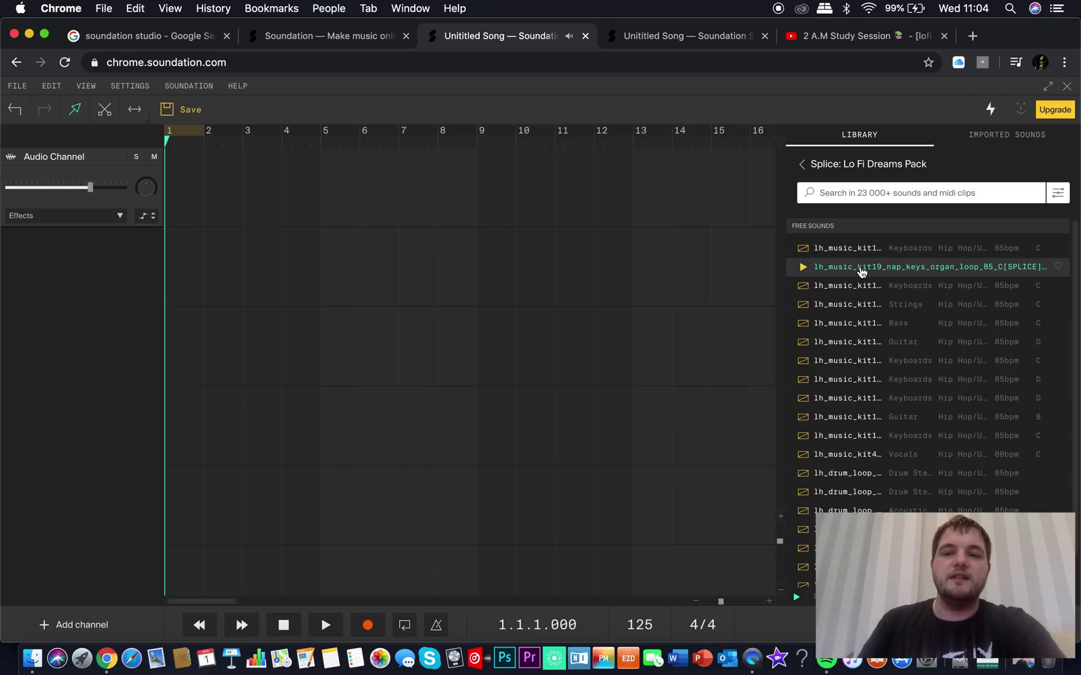
left_click(802, 267)
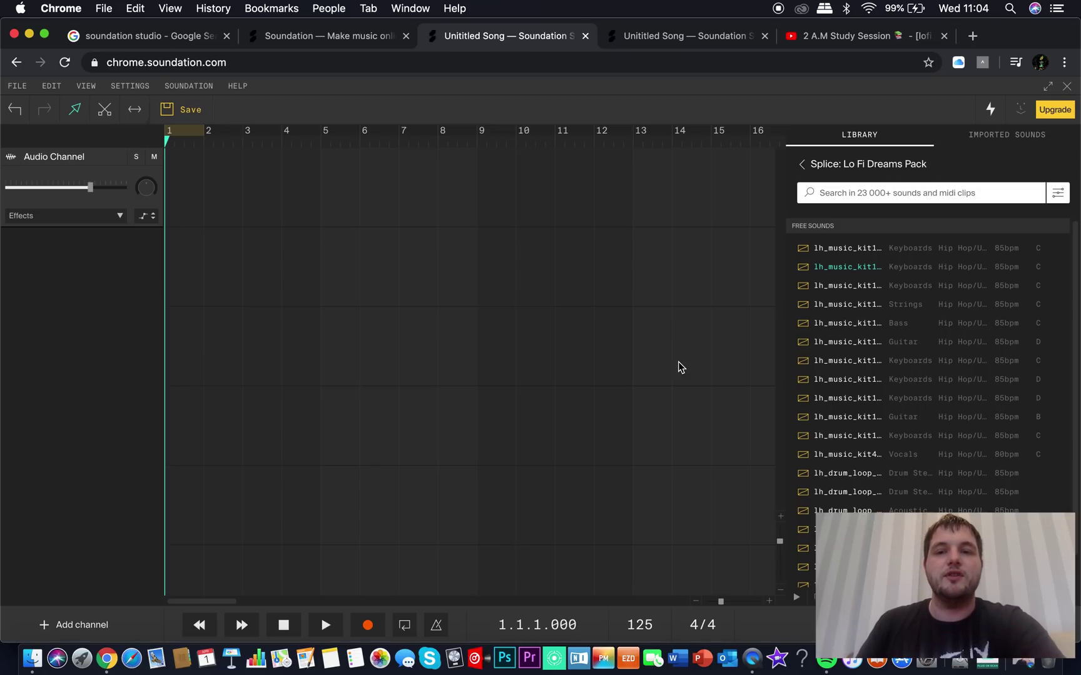
left_click(802, 164)
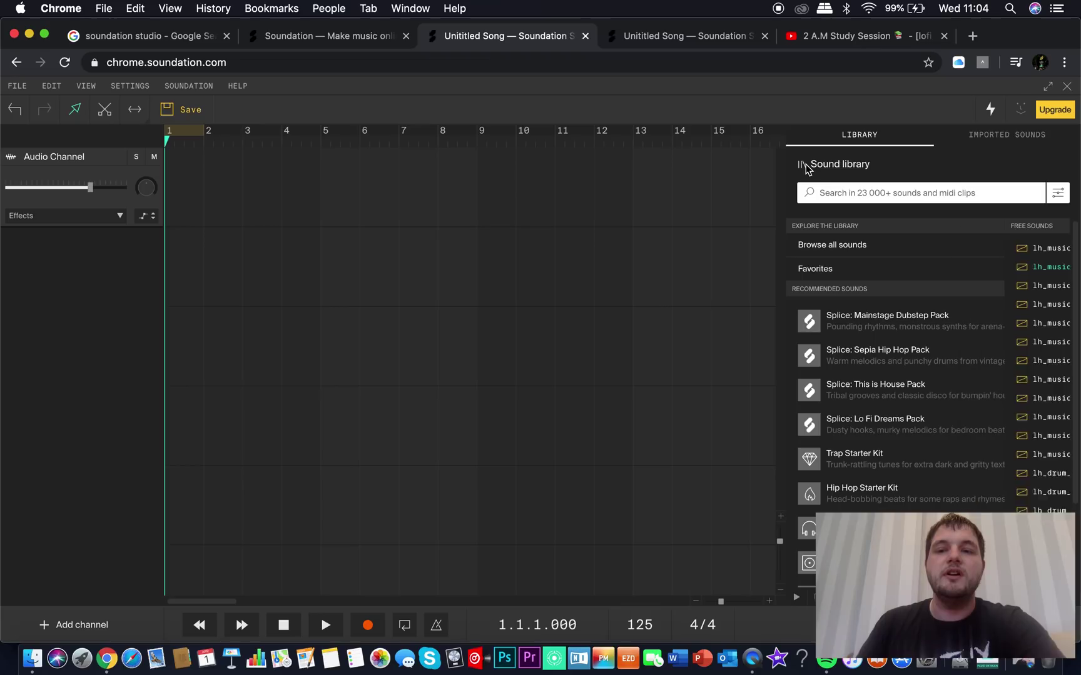
left_click(916, 392)
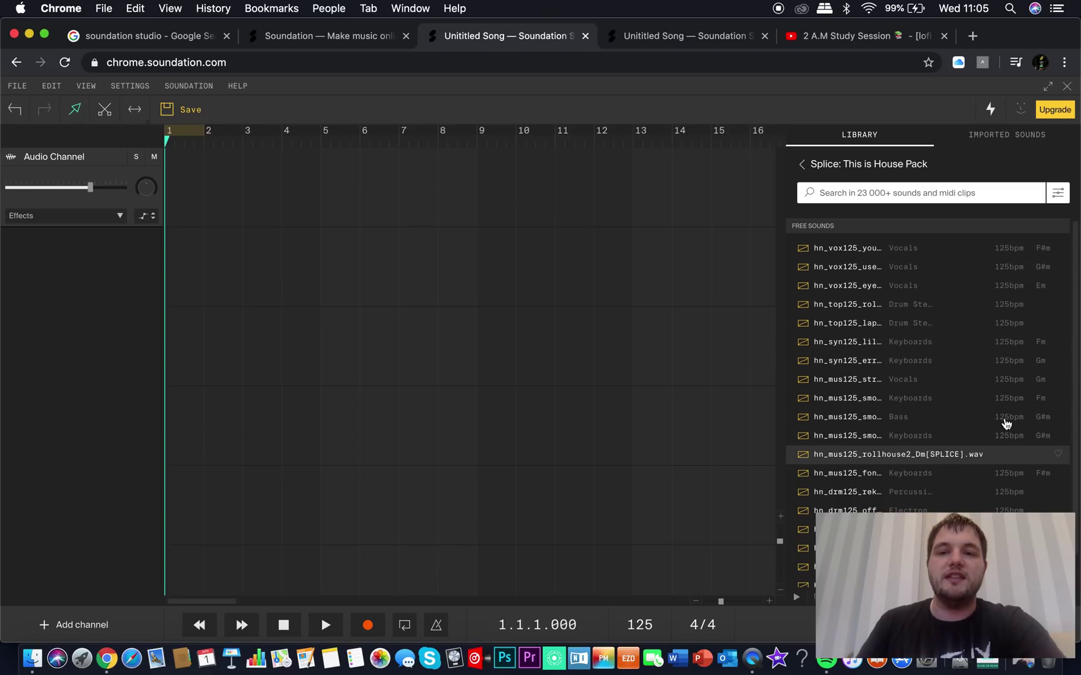
left_click(802, 164)
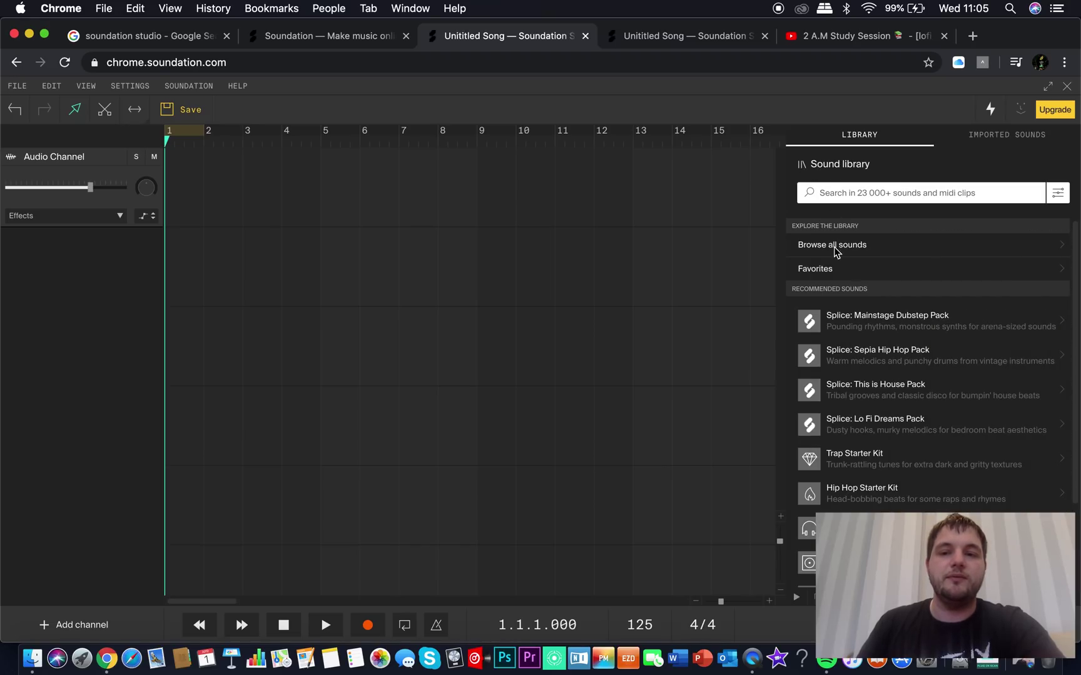
Place the keys organ loop at the start of the first channel and try a 120 BPM tempo
left_click(911, 433)
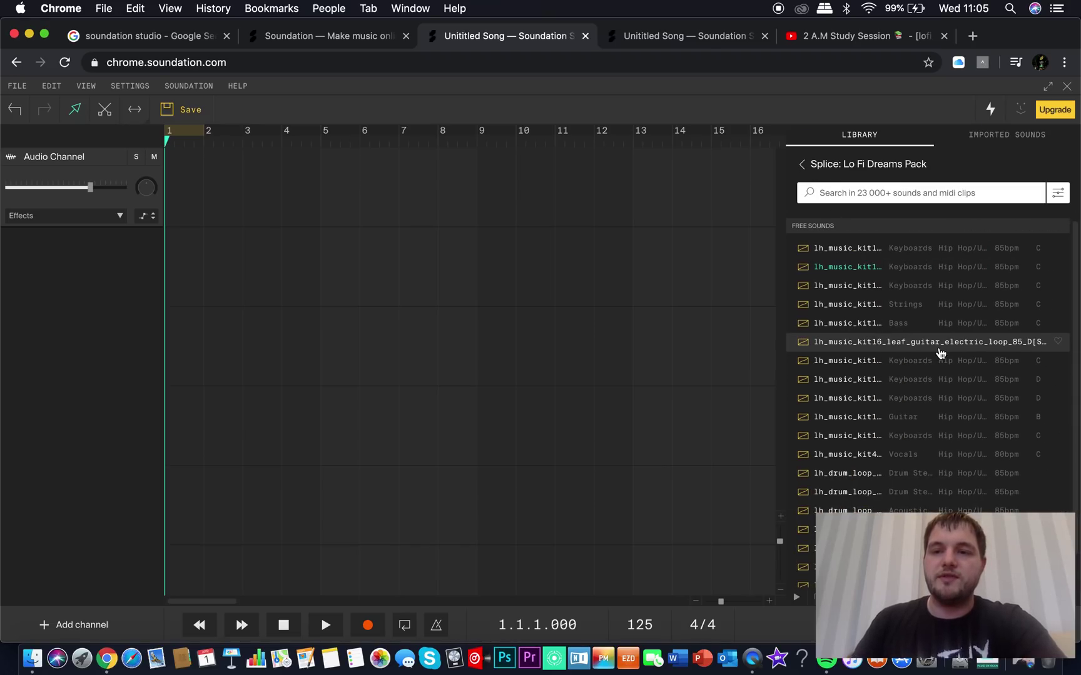
left_click_drag(946, 272, 266, 206)
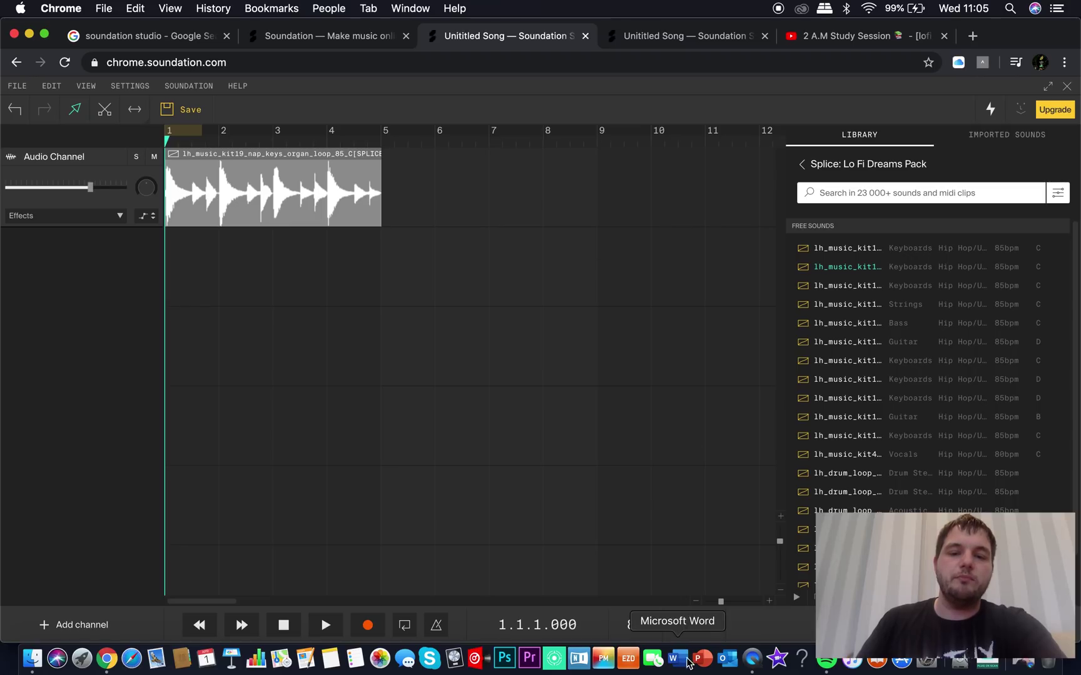
left_click(644, 629)
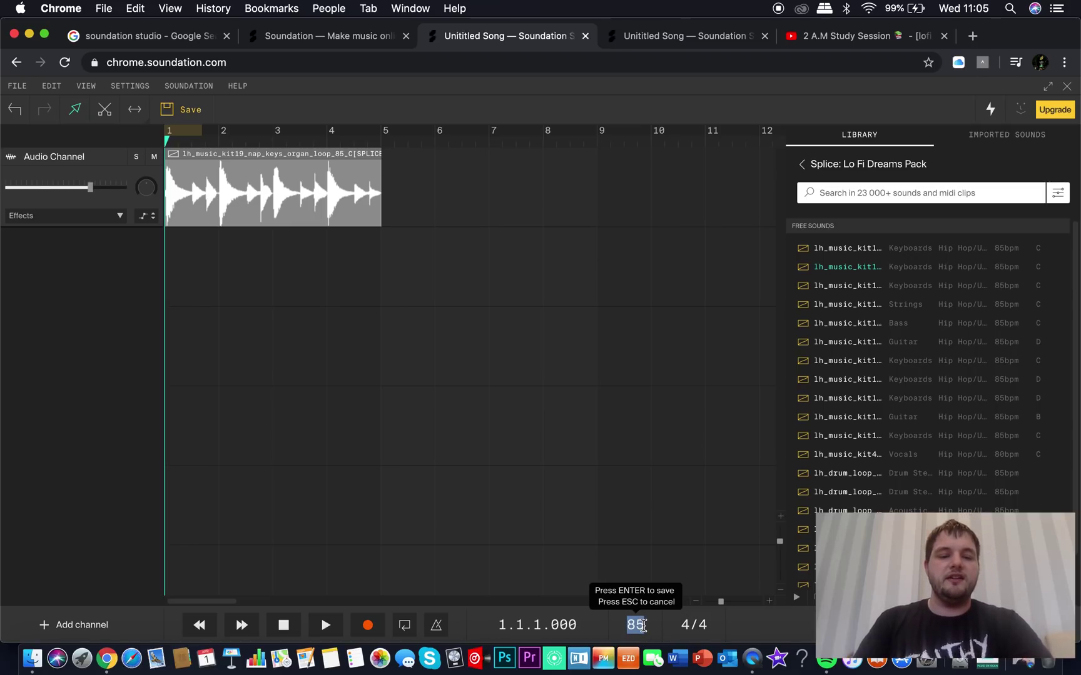
type("120")
key("Return")
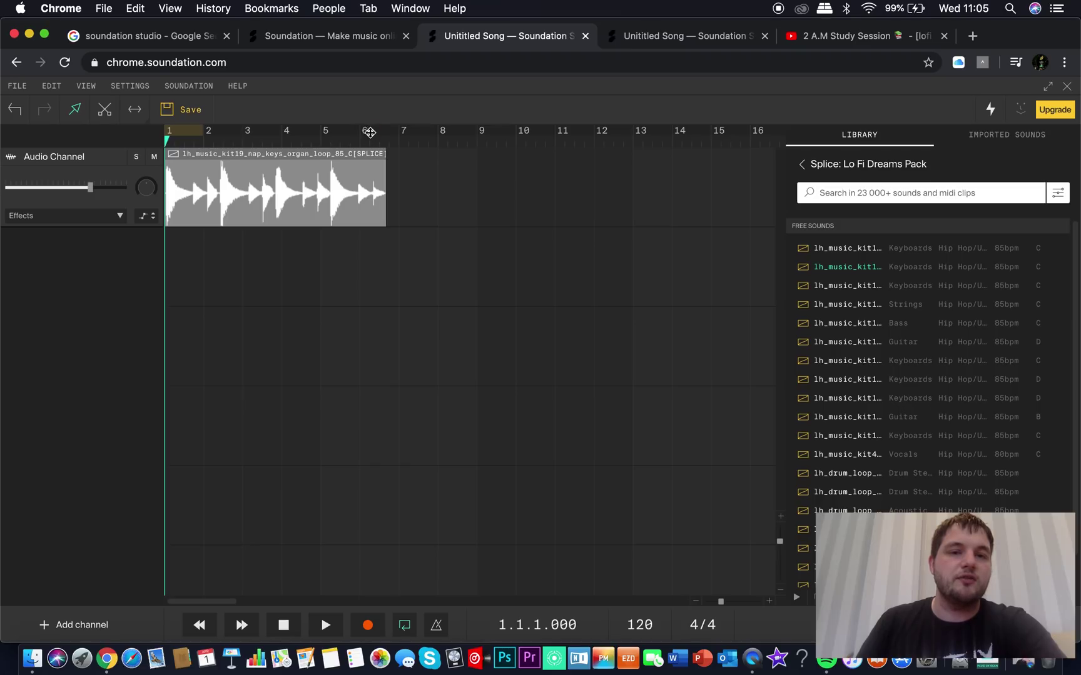
mouse_move(368, 131)
left_mouse_down()
mouse_move(376, 133)
mouse_move(361, 133)
left_mouse_up()
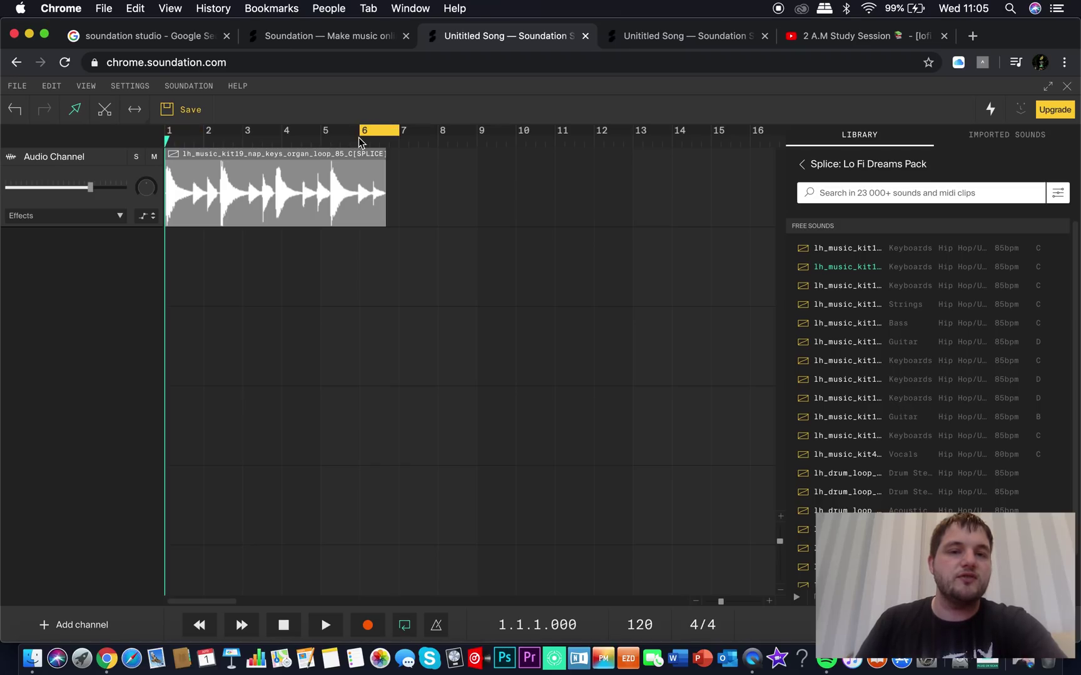
Set the tempo to 85 BPM, loop bars 1–4, and play the organ loop
double_click(648, 625)
type("85")
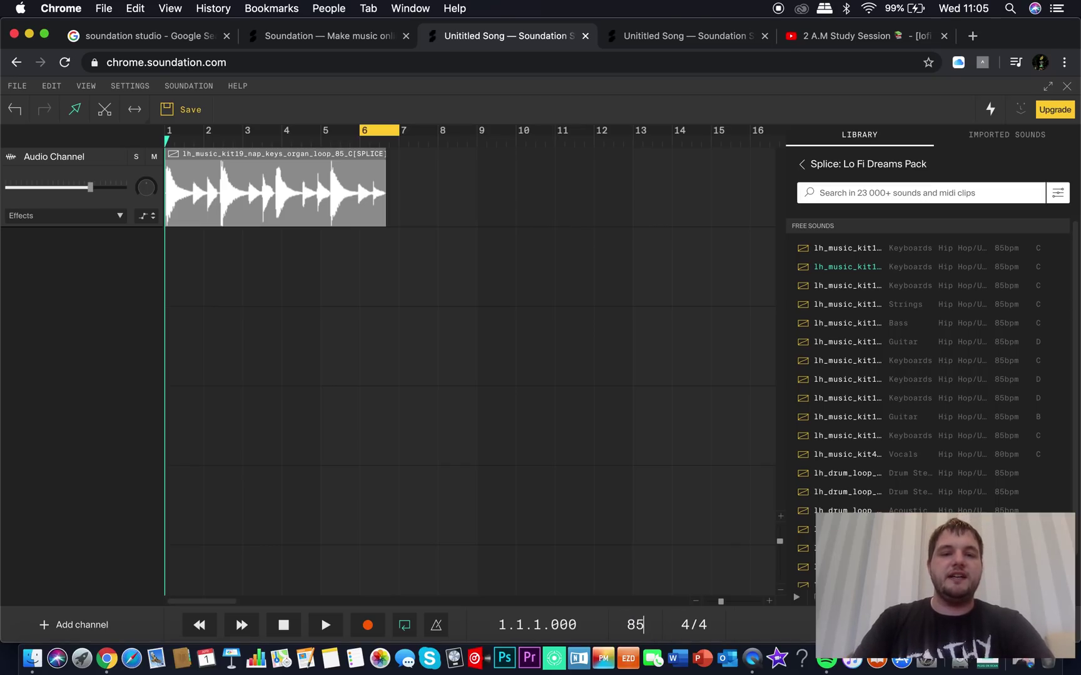
key("Return")
mouse_move(391, 130)
left_mouse_down()
mouse_move(188, 148)
mouse_move(379, 144)
left_mouse_up()
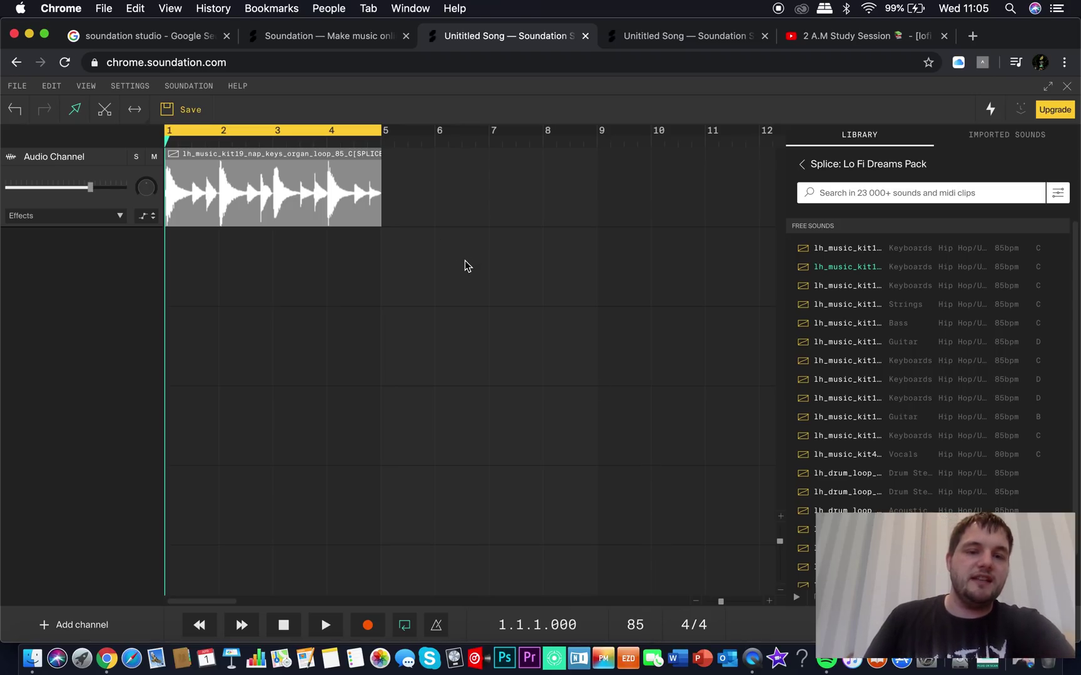
key("space")
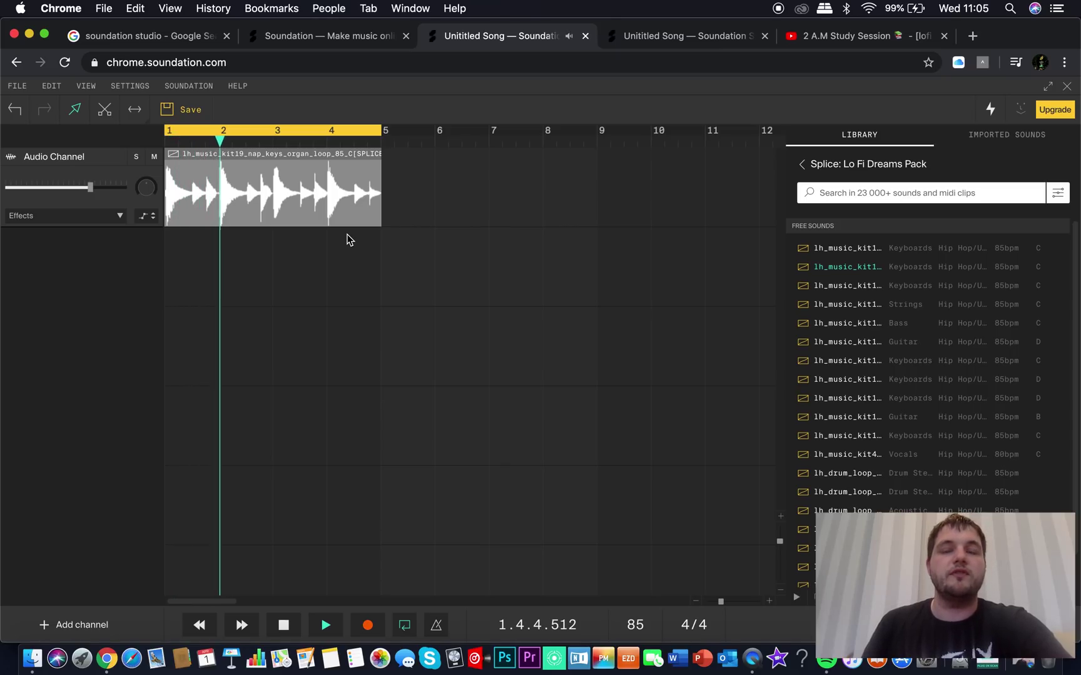
key("space")
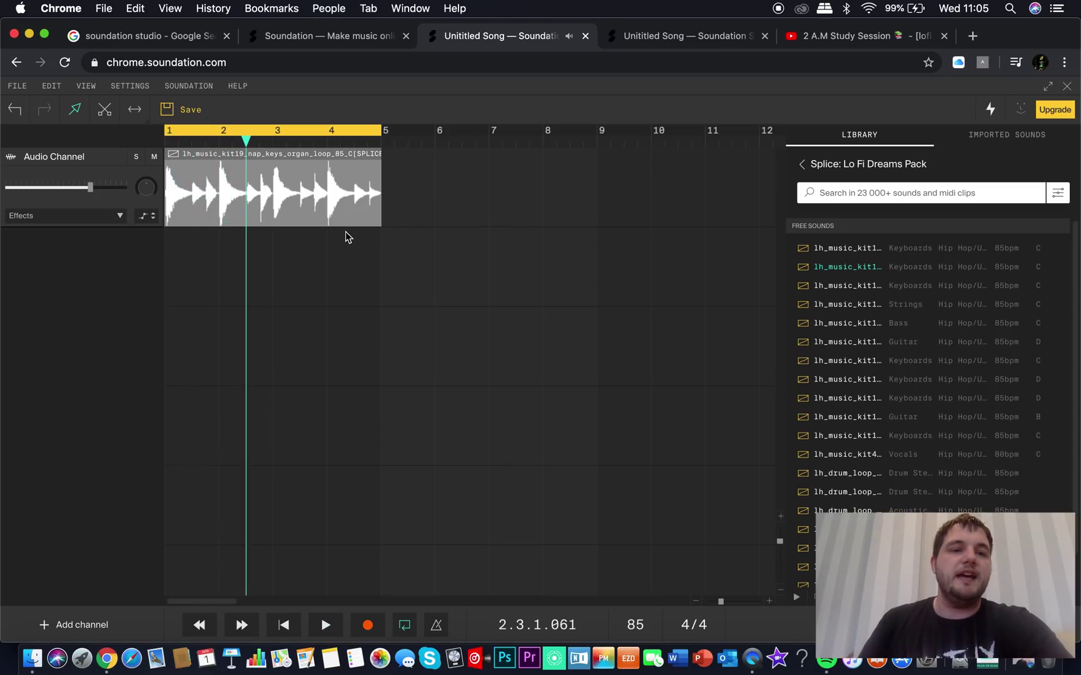
Rename the first channel to Keys Organ, then preview the harp loop and drag it toward the arrangement
left_click(84, 163)
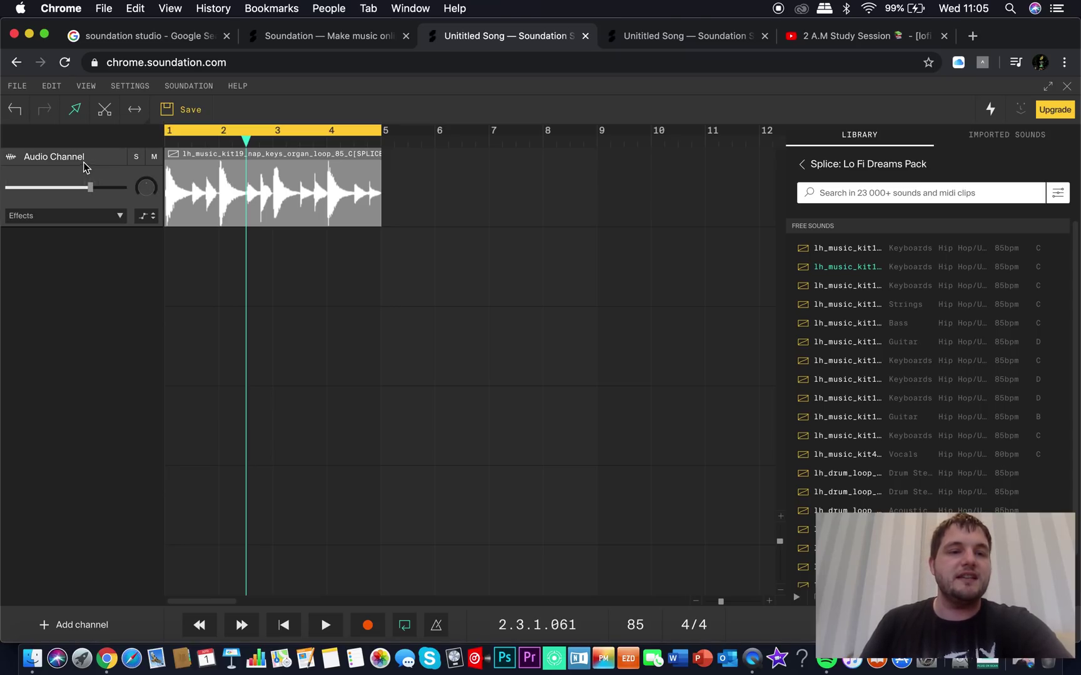
double_click(84, 158)
key("BackSpace")
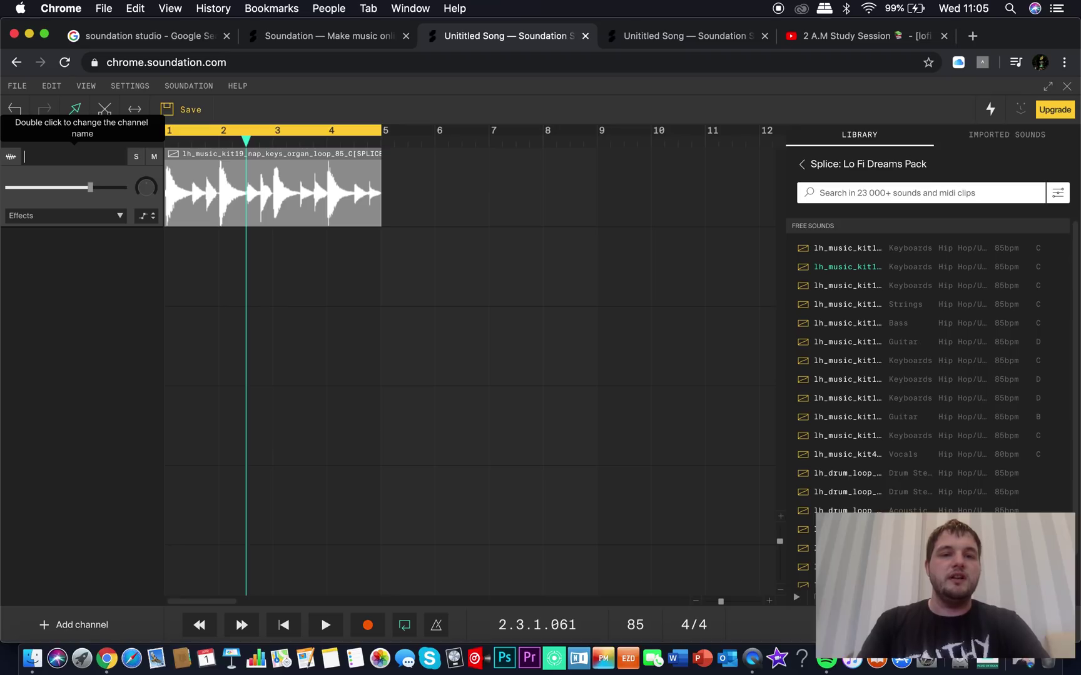
type("Key")
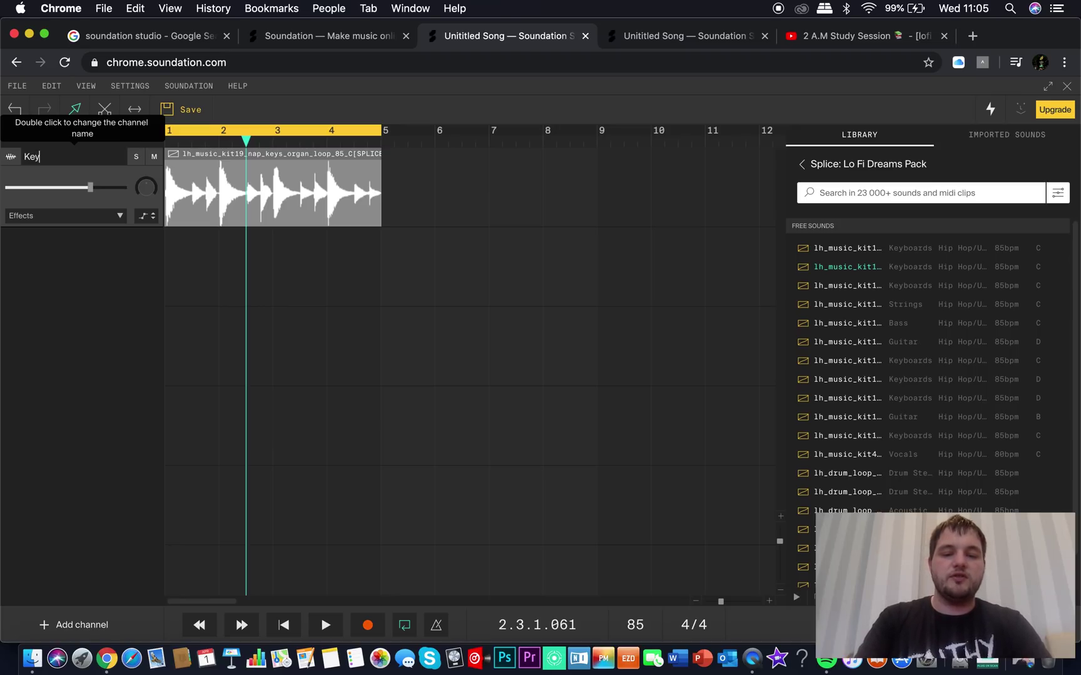
type("s Organ")
key("Return")
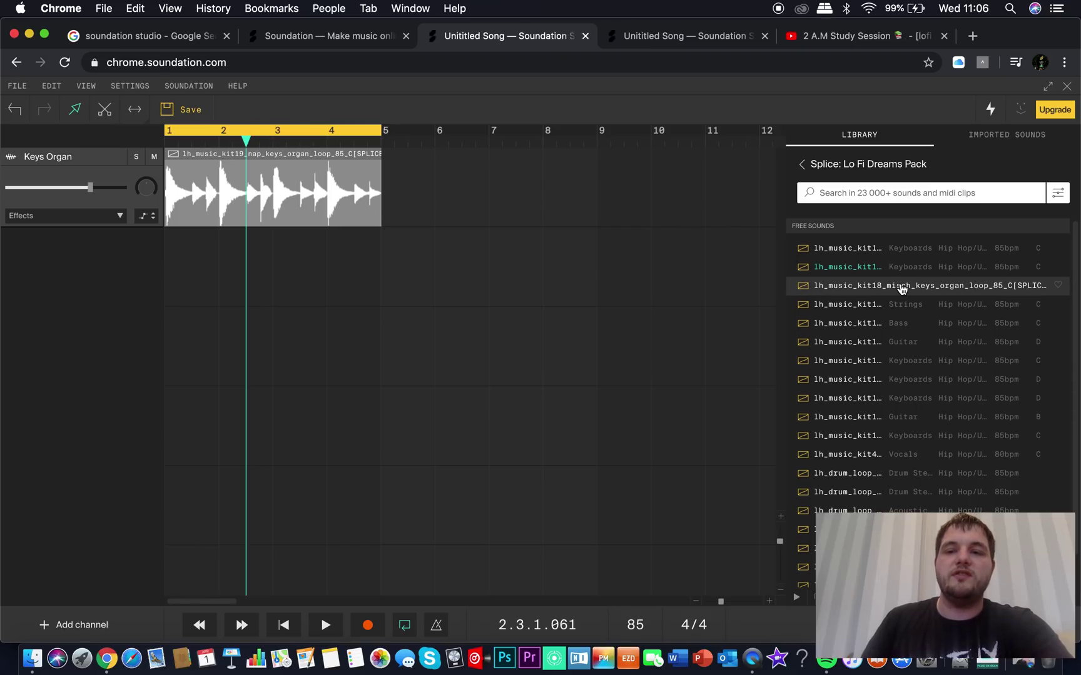
left_click(881, 307)
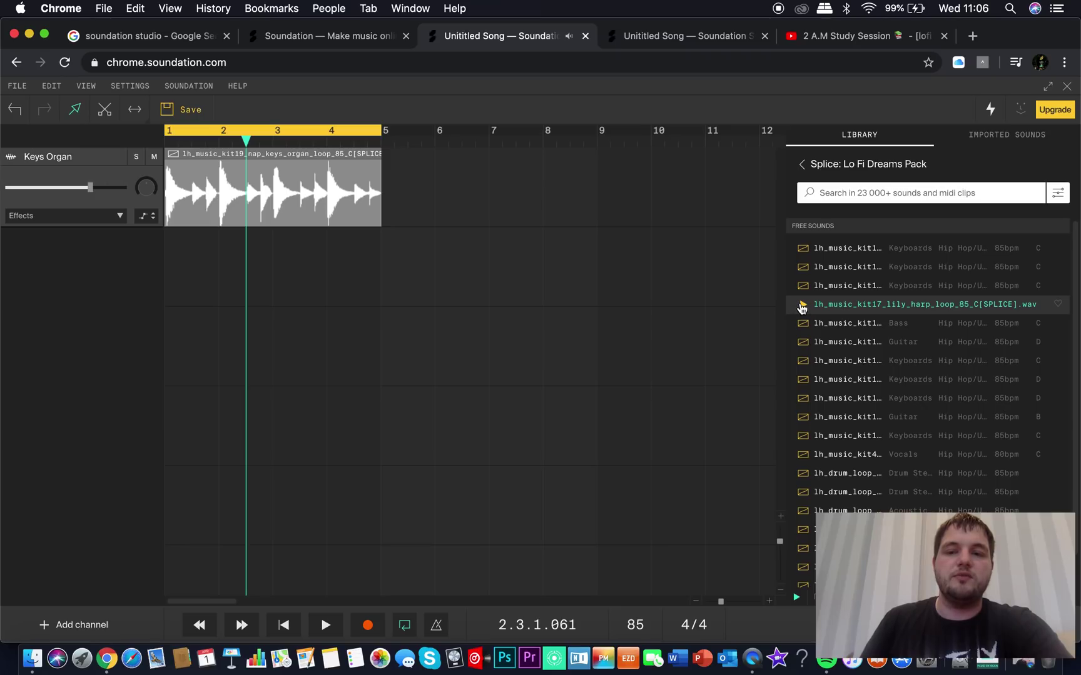
left_click_drag(845, 314, 285, 275)
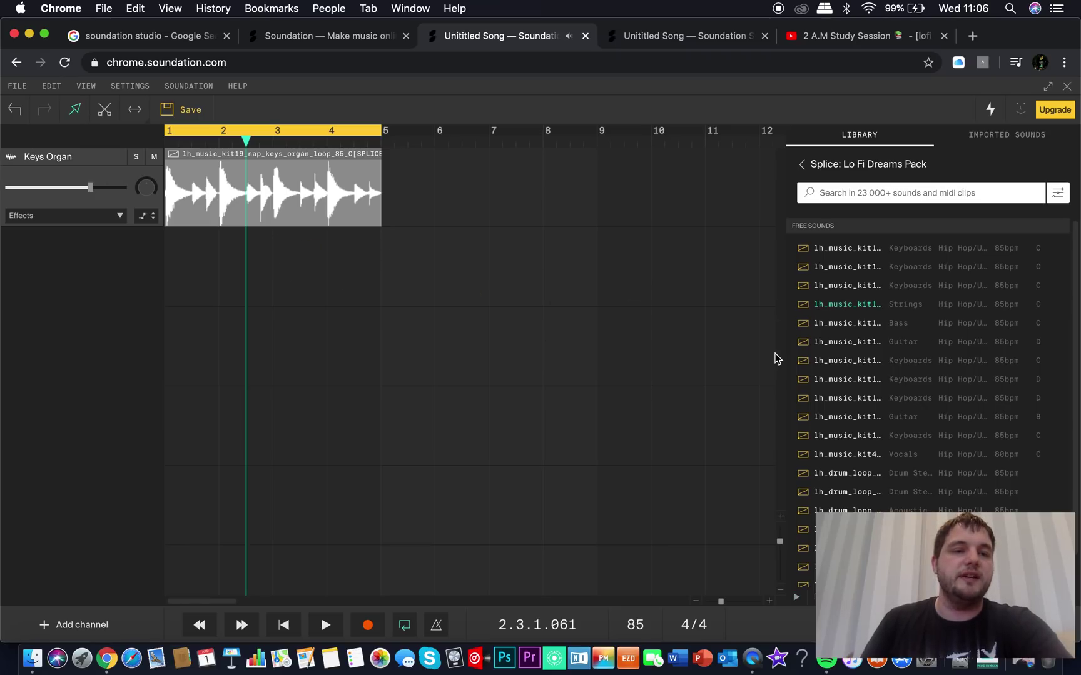
Add a second audio channel, place the lily bass electric loop at bar 5, and name it Bass
left_click(87, 631)
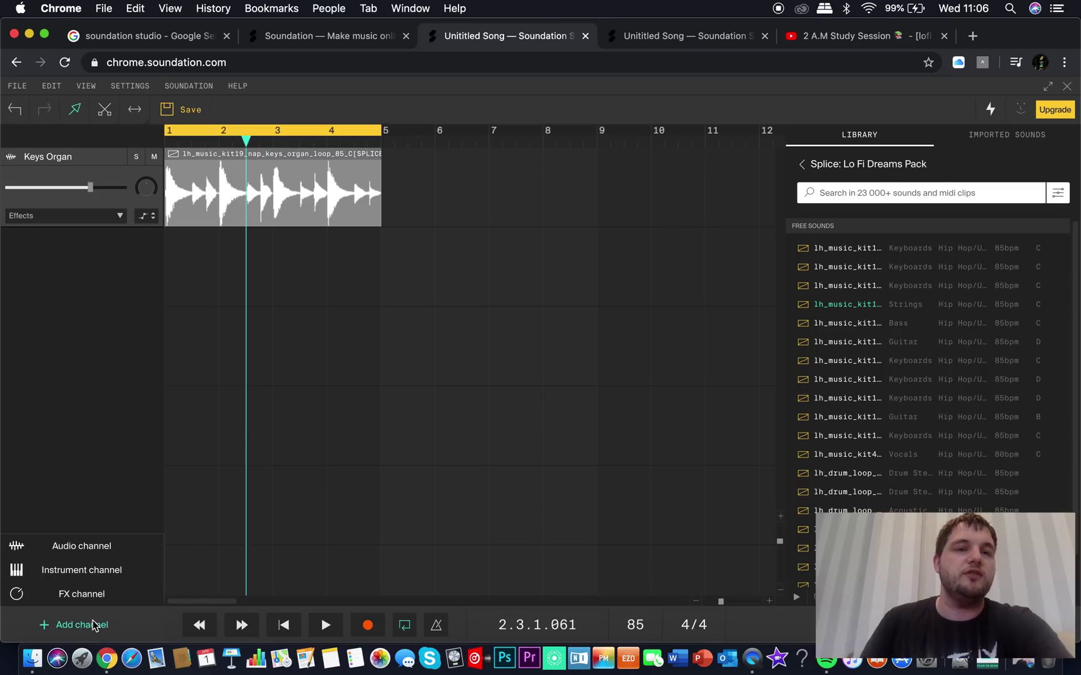
left_click(129, 550)
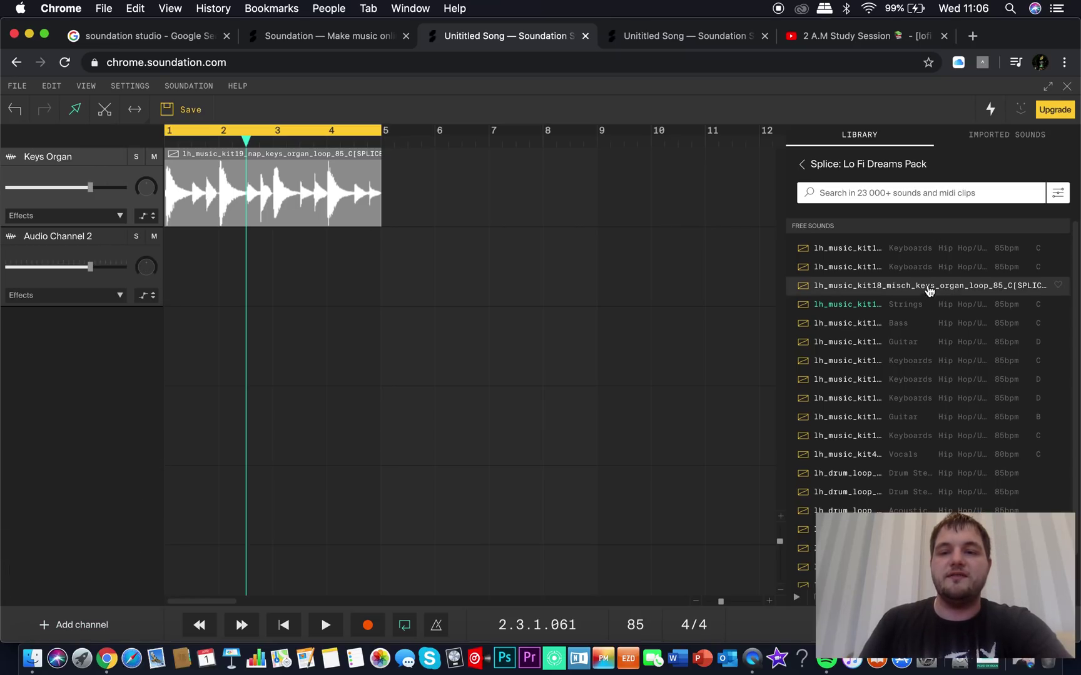
left_click_drag(892, 305, 973, 321)
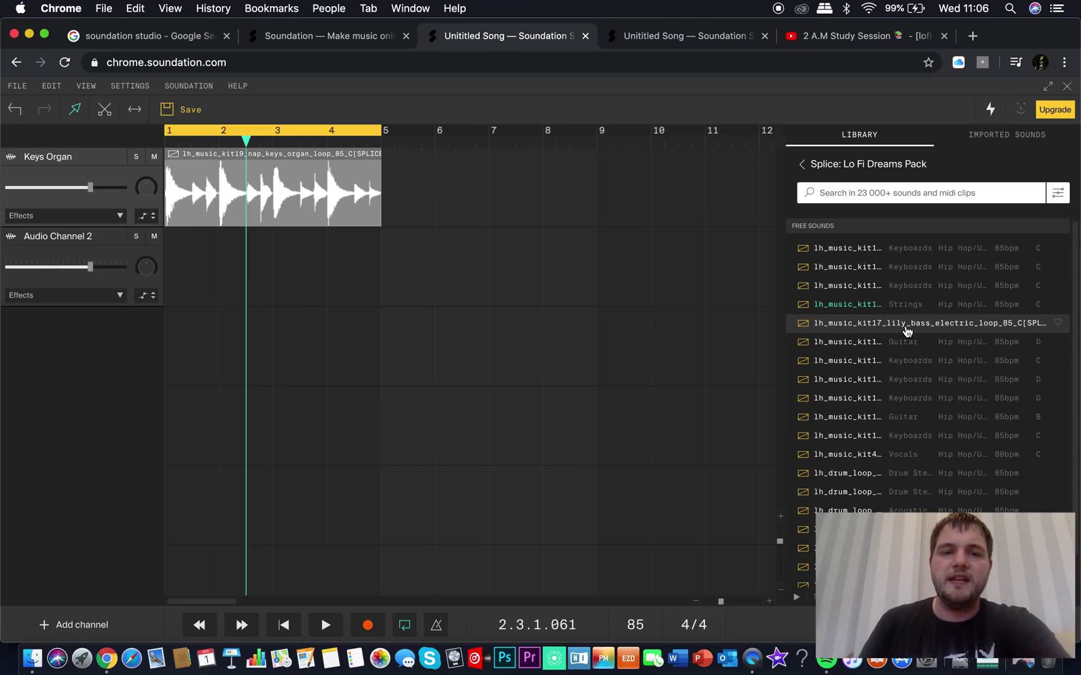
left_click_drag(906, 330, 508, 294)
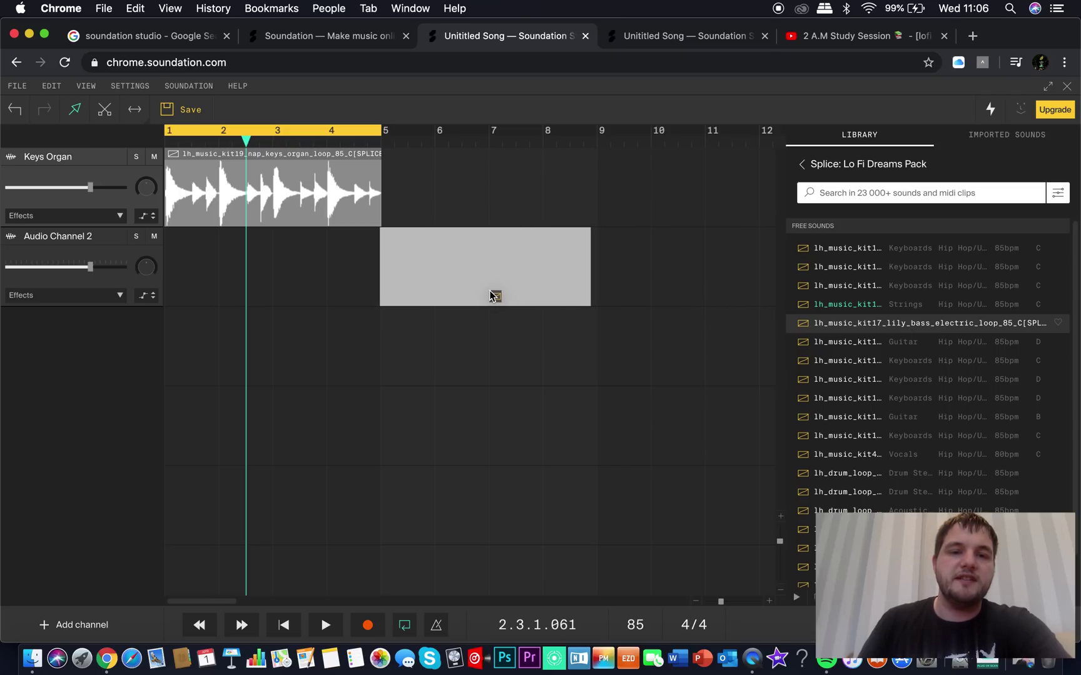
left_click_drag(492, 295, 487, 292)
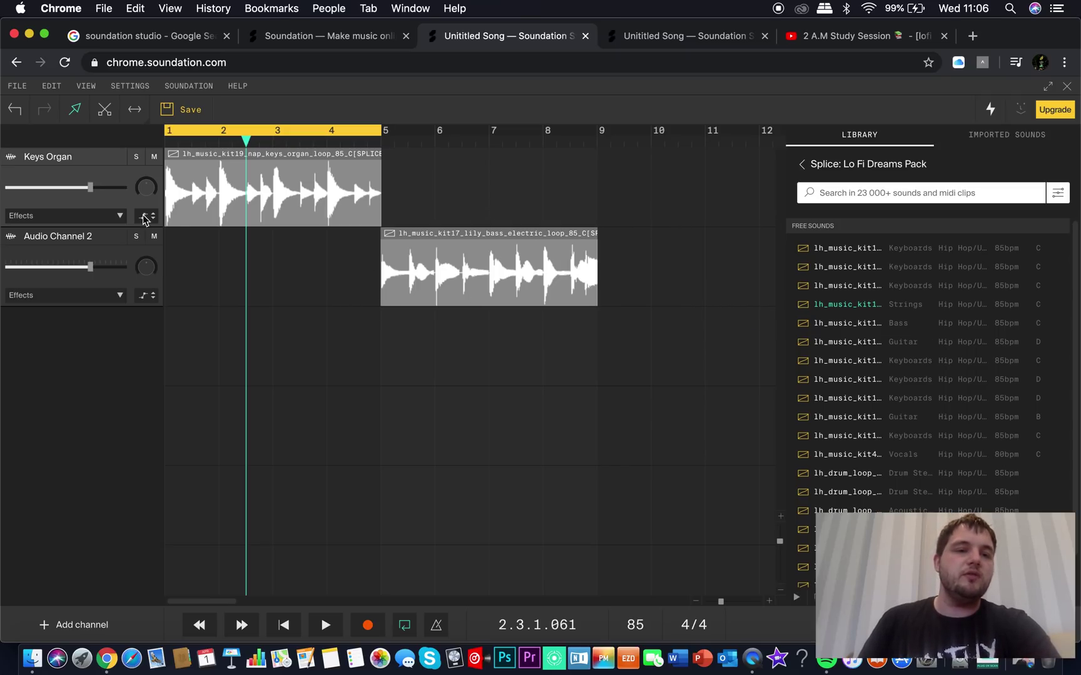
double_click(71, 238)
type("Bass")
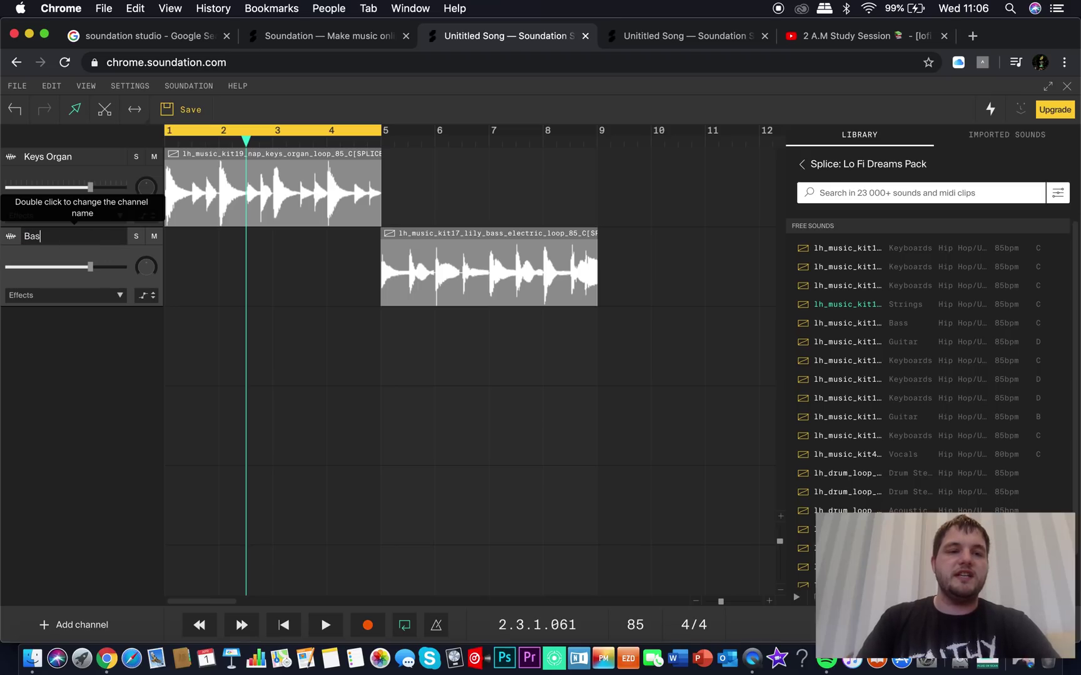
key("Return")
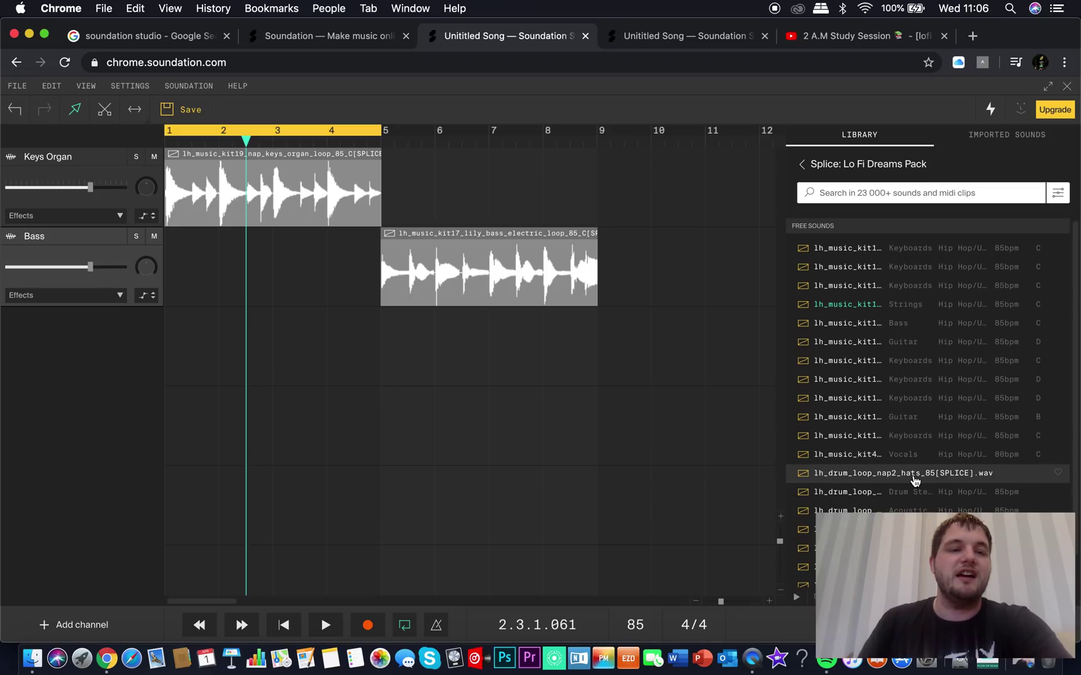
Add a third audio channel and rename it Drums
left_click(91, 625)
left_click(92, 549)
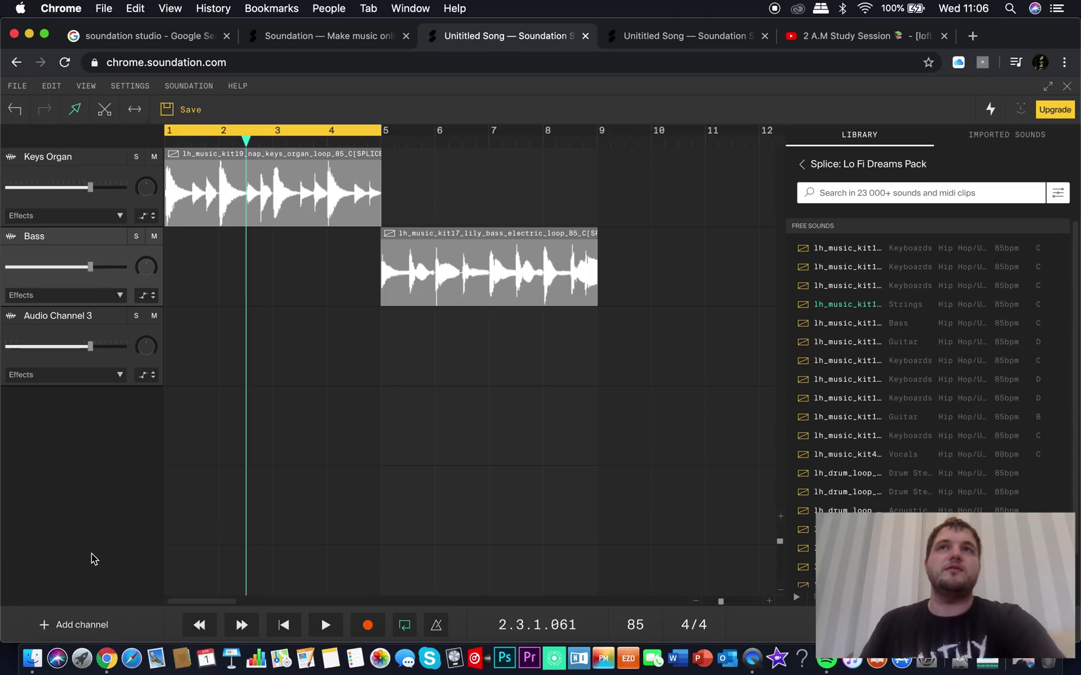
double_click(88, 315)
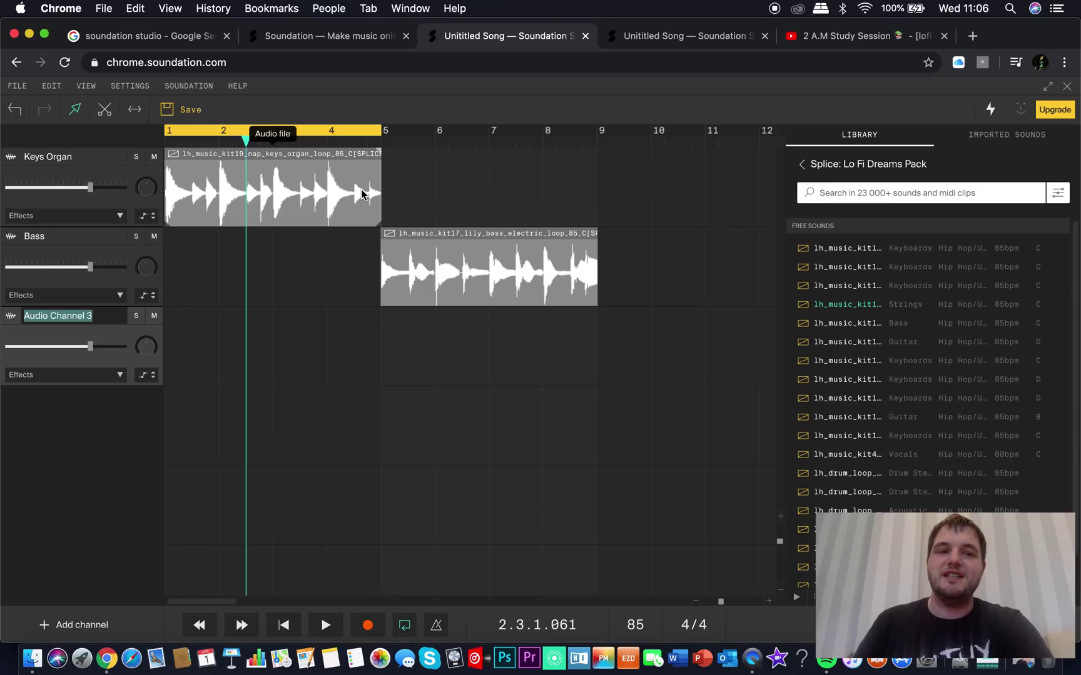
key("BackSpace")
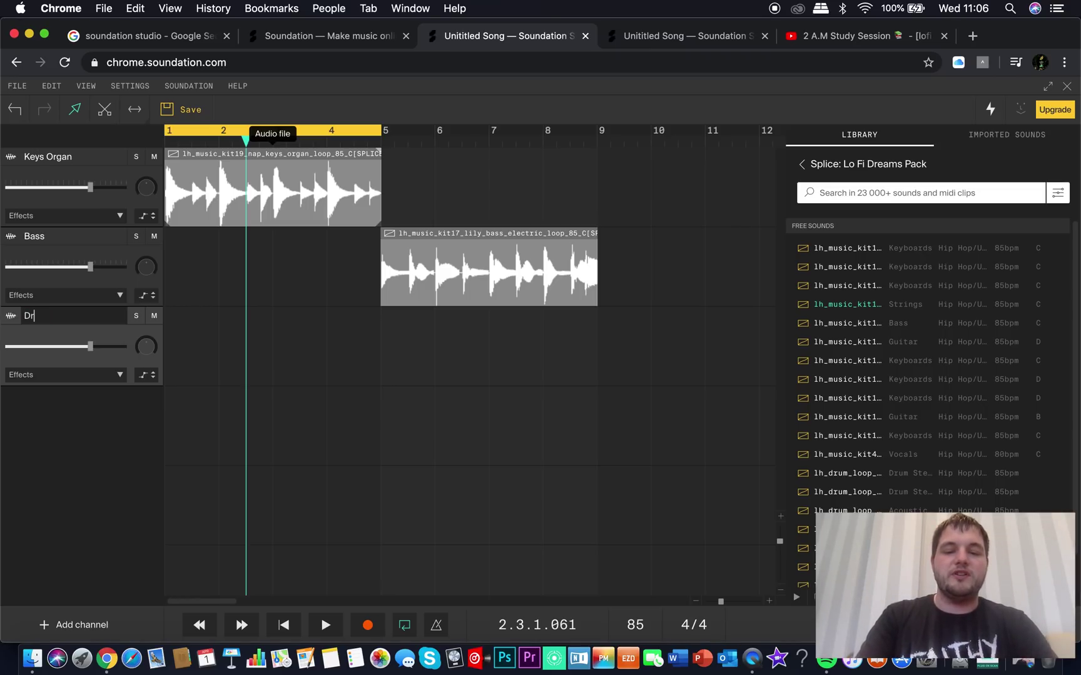
type("Drums")
key("Return")
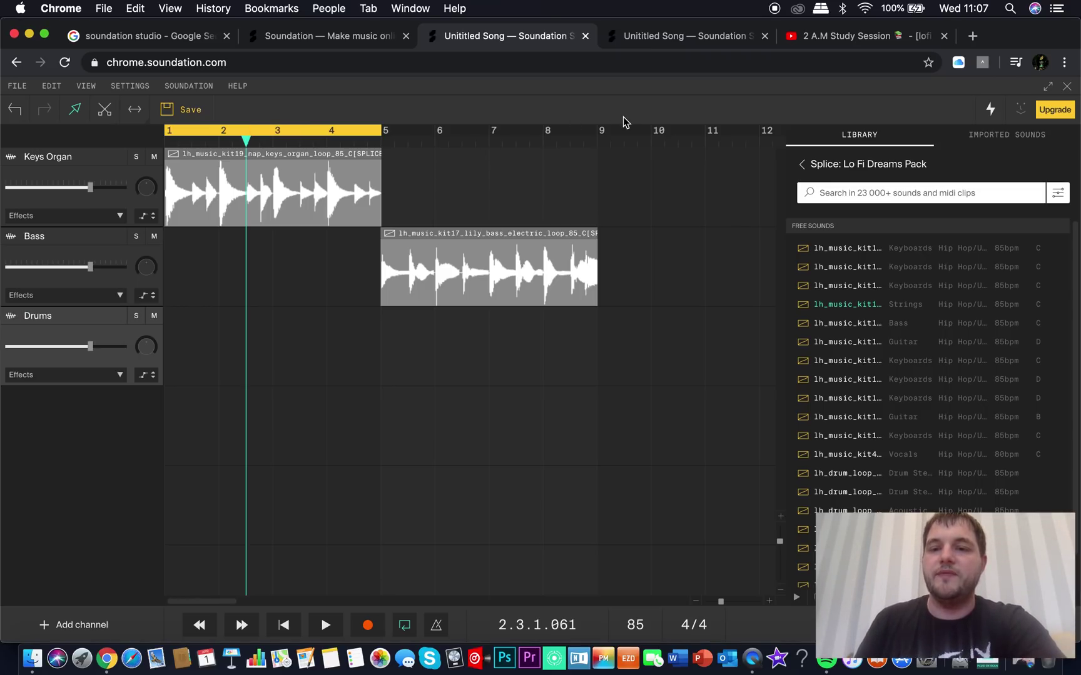
Preview Lo Fi Dreams drum loops and place the drank_full loop on Drums at bar 5
left_click(856, 494)
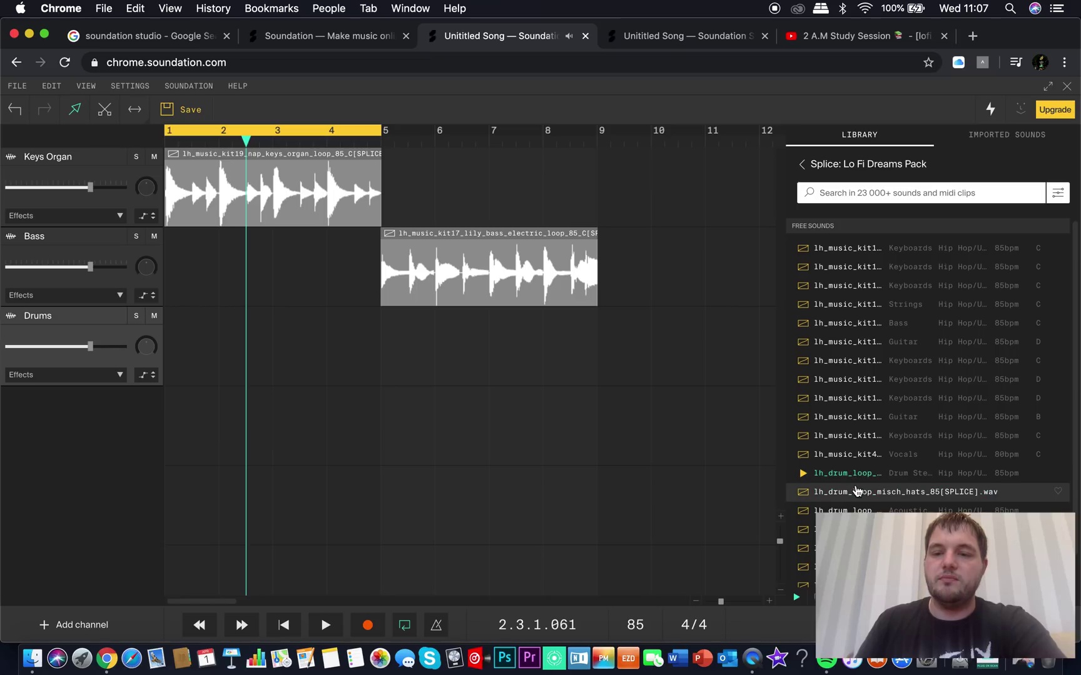
left_click(838, 548)
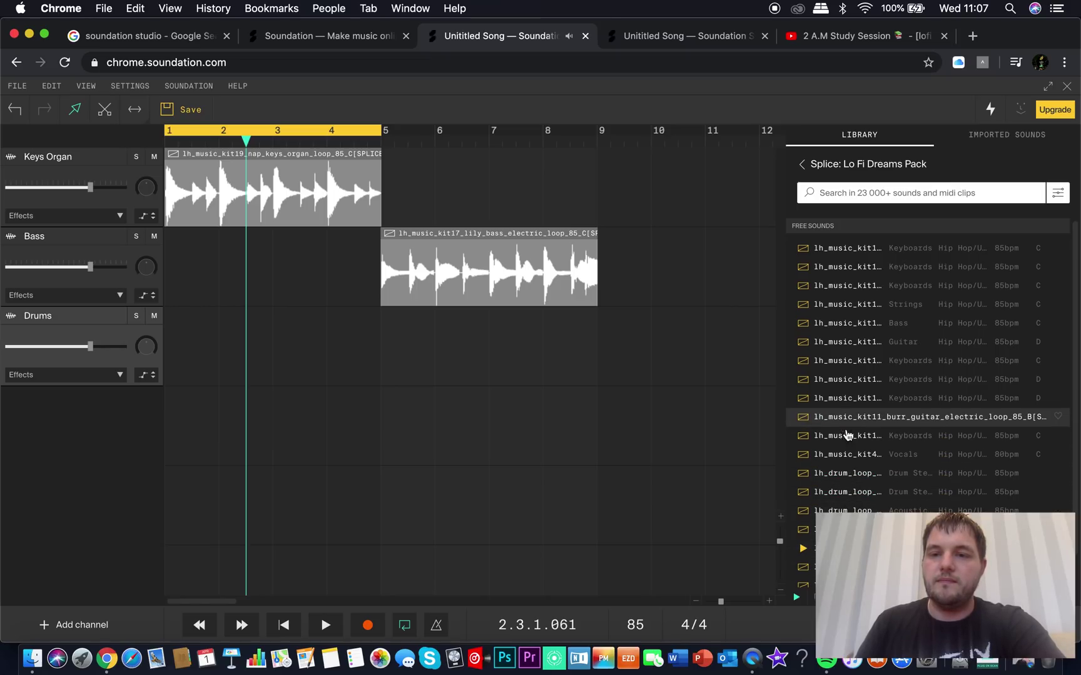
scroll(850, 451, "down", 2)
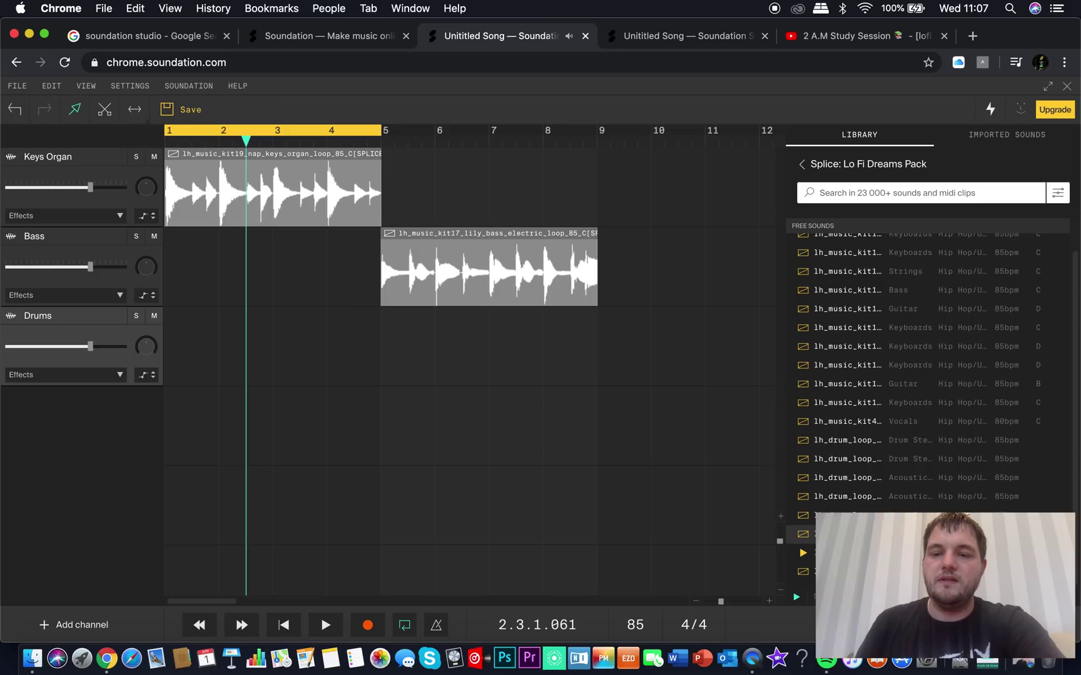
left_click_drag(599, 419, 492, 386)
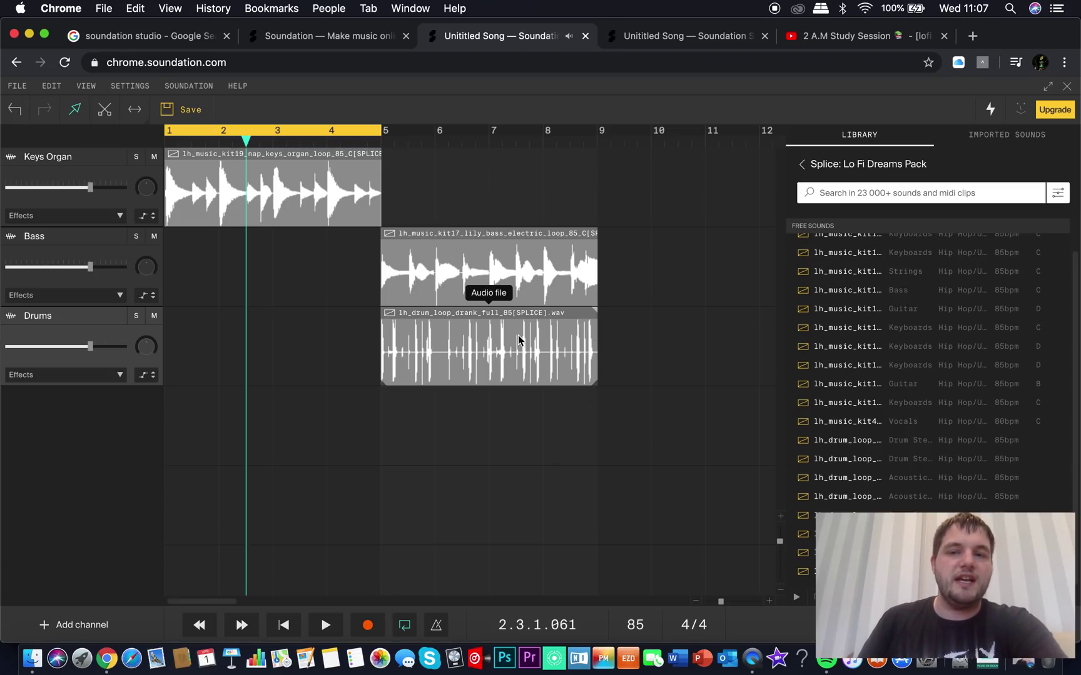
Extend the yellow loop region from bar 5 to bar 9 and start playback from bar 1
left_click_drag(380, 152, 358, 191)
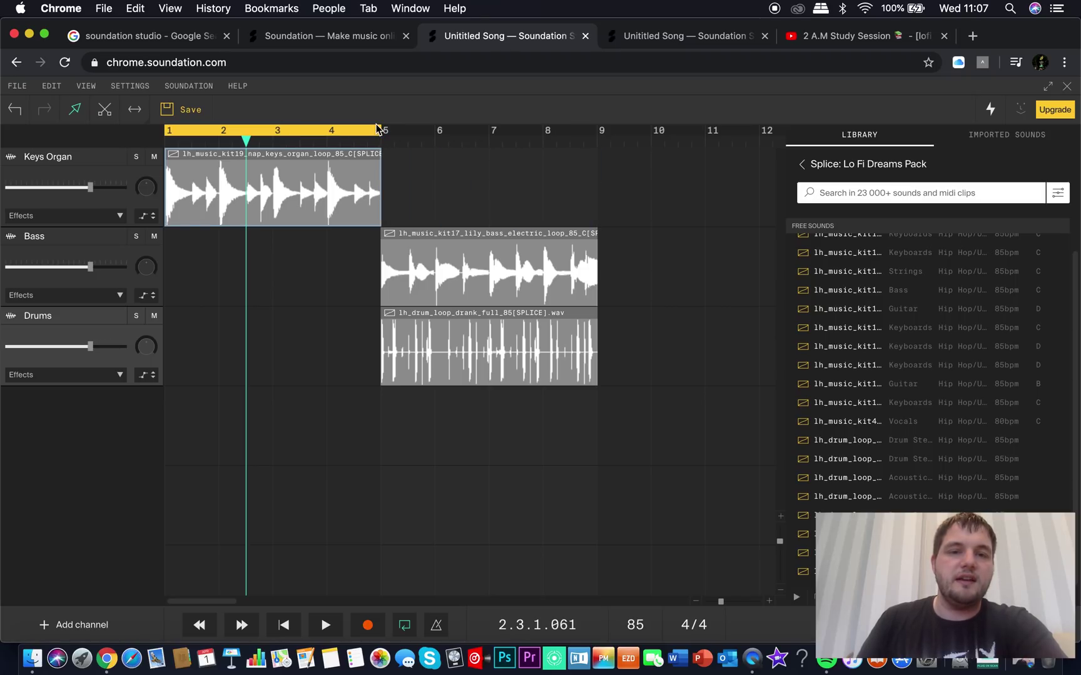
left_click_drag(380, 130, 586, 159)
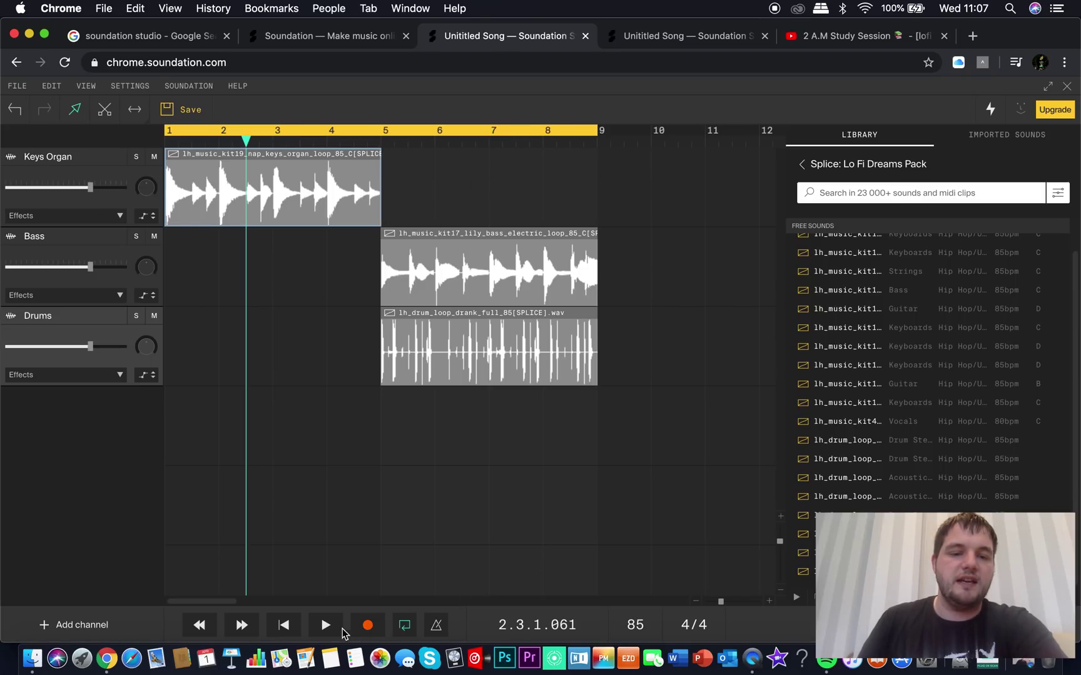
left_click(284, 625)
left_click(325, 624)
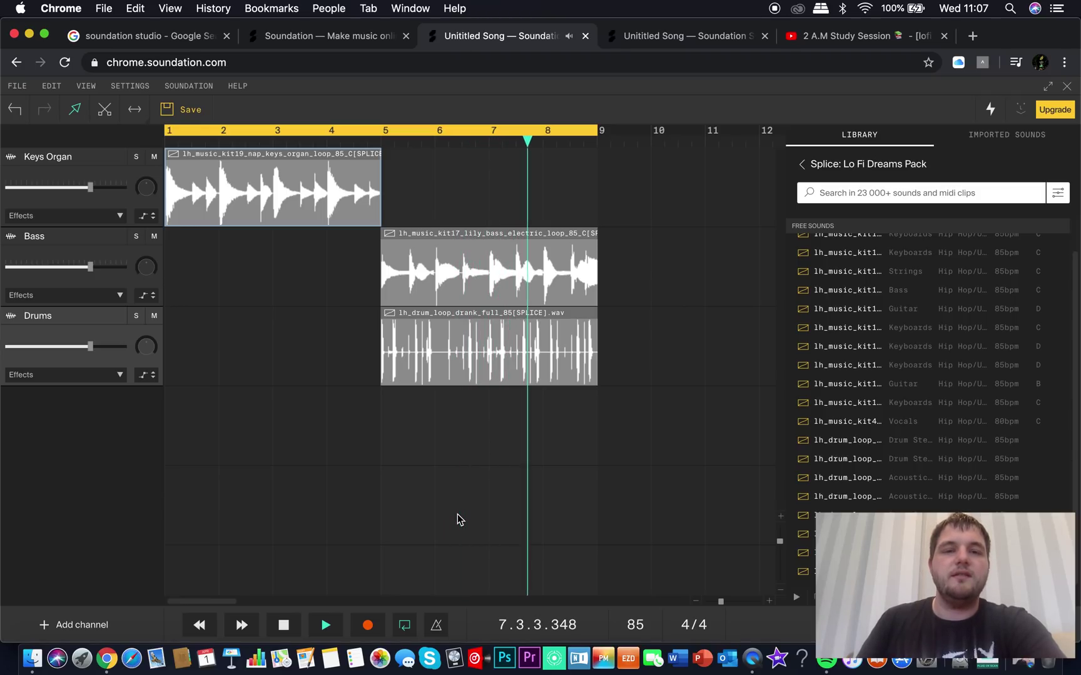
Stop playback and select the Keys Organ channel
left_click(285, 625)
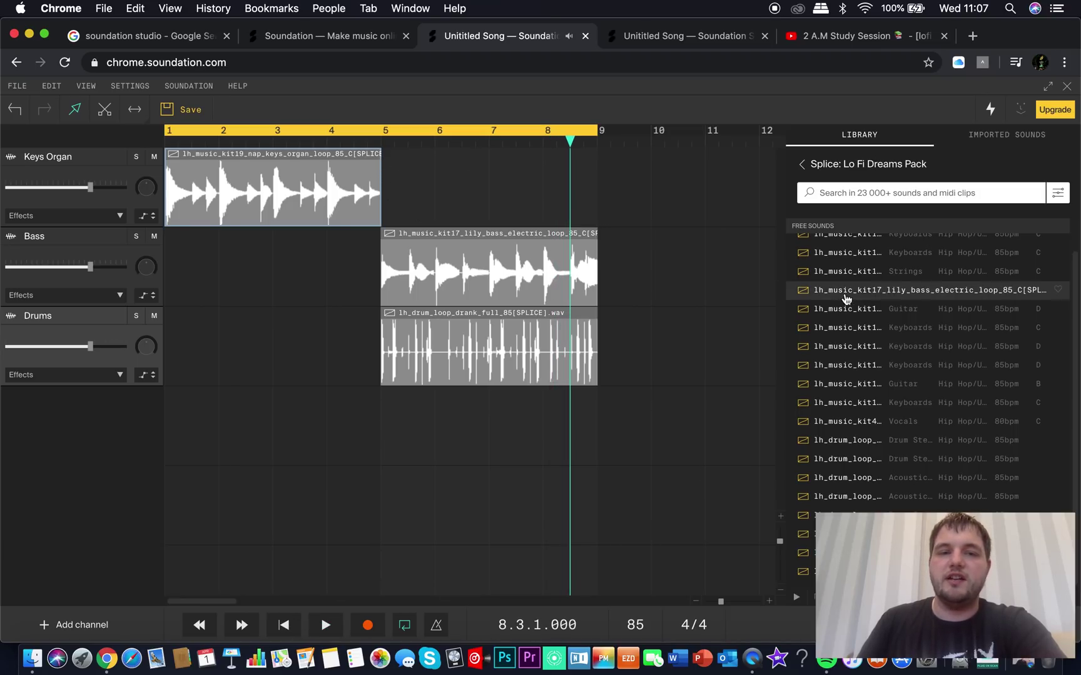
scroll(847, 306, "up", 2)
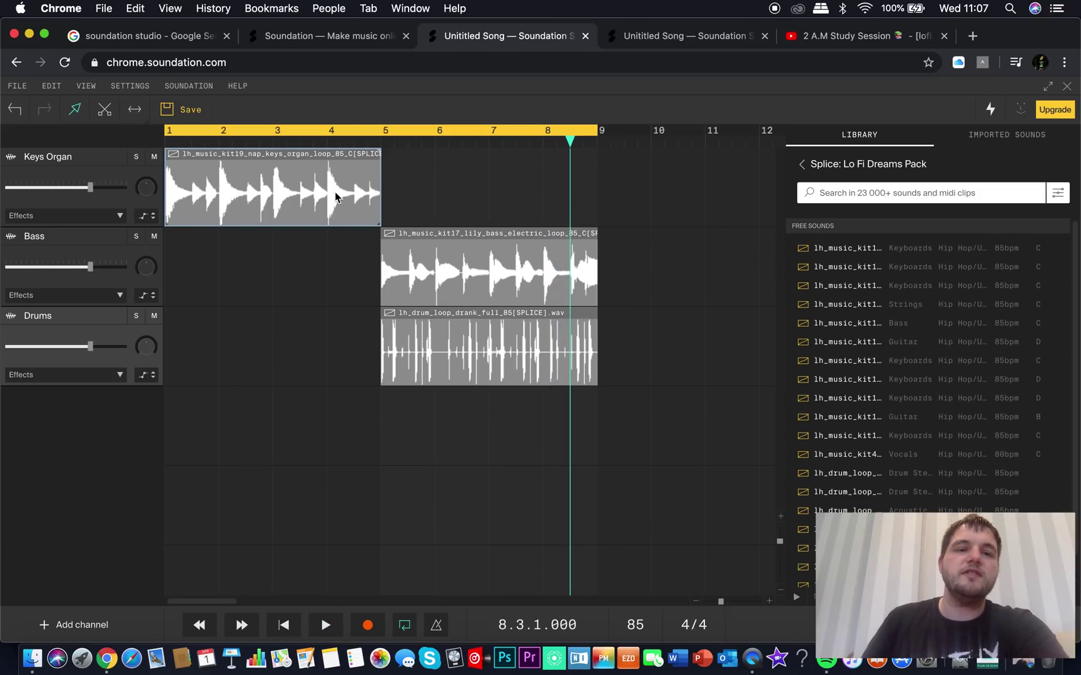
left_click(104, 164)
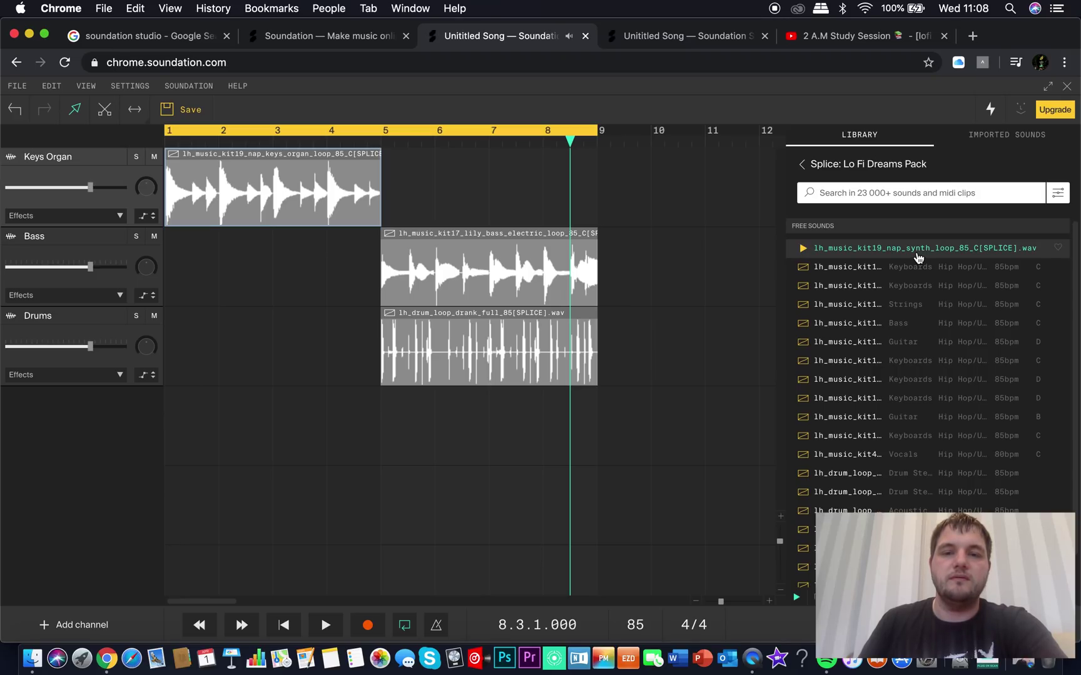
Place the nap synth loop on Keys Organ at bar 5, then play from the start
left_click_drag(801, 249, 489, 207)
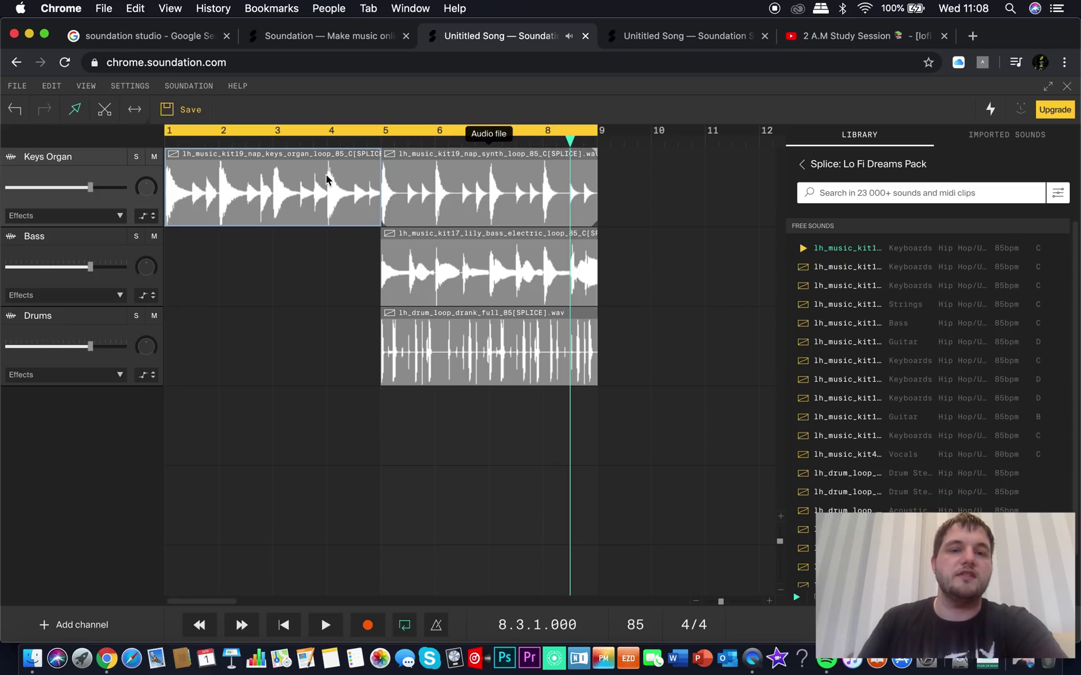
left_click(414, 190)
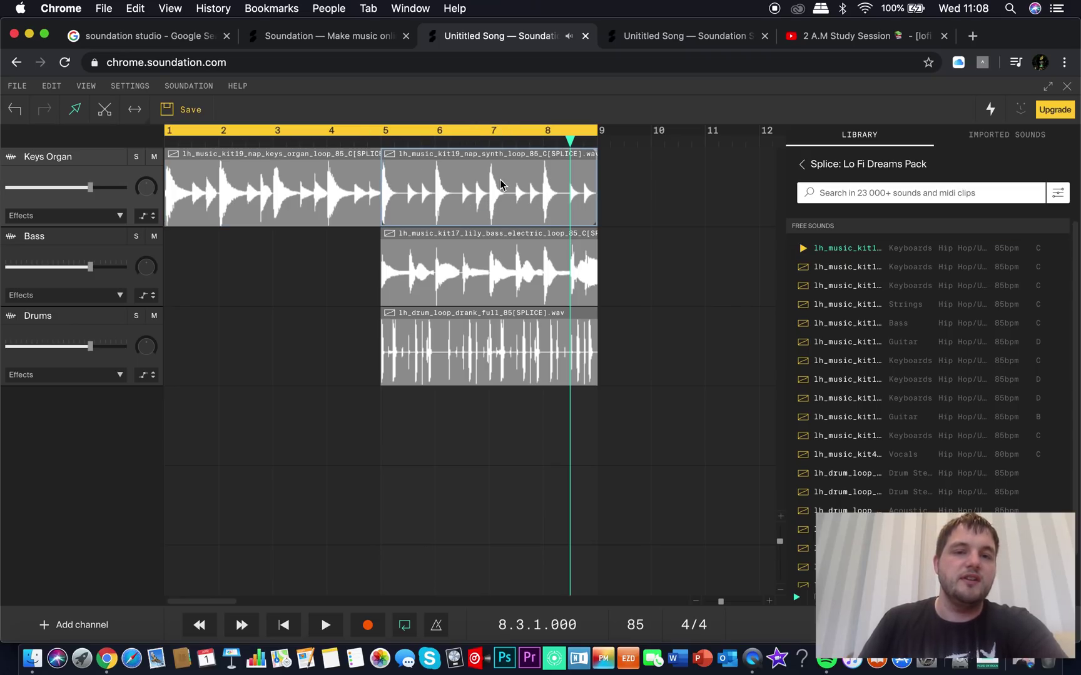
left_click(283, 625)
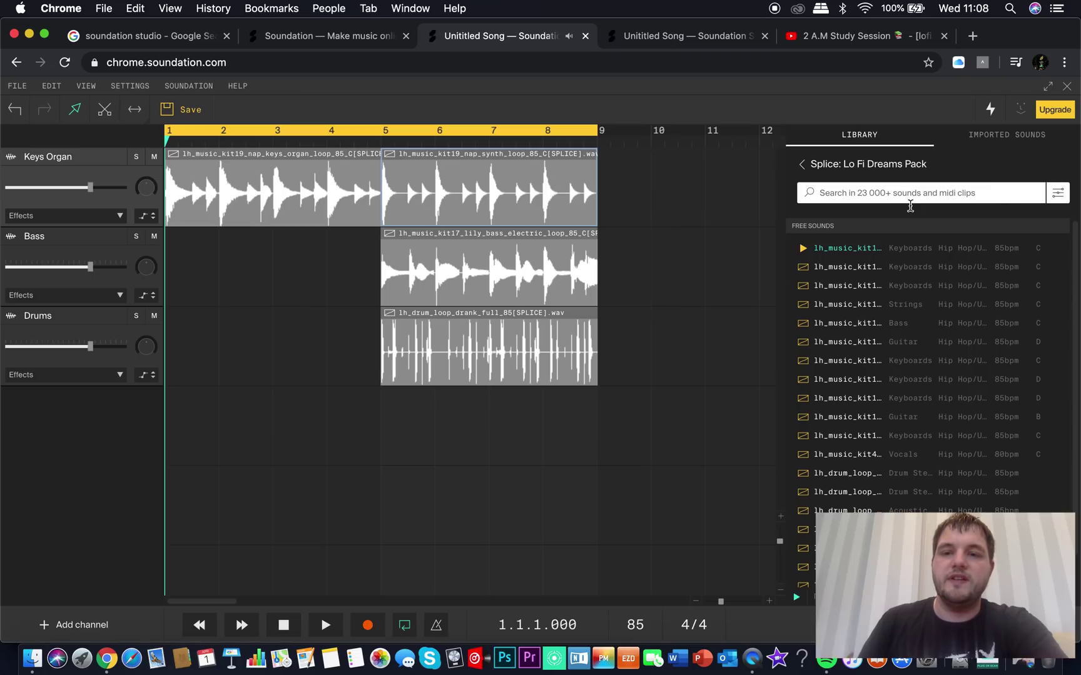
left_click(325, 625)
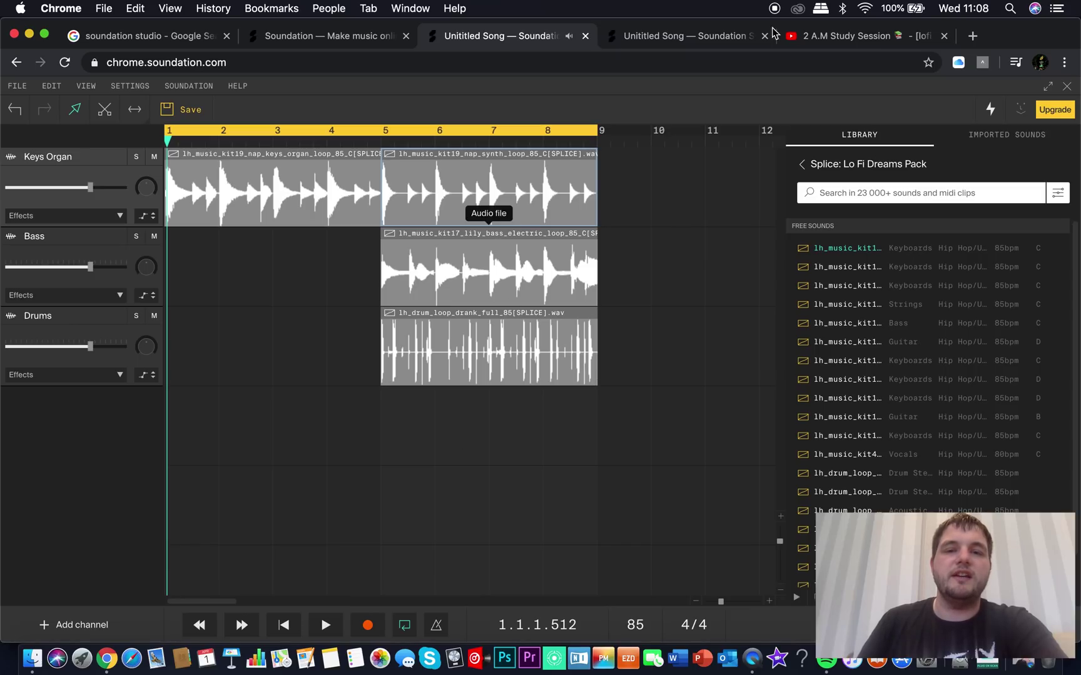
Delete the bass clip from the Bass channel and go back to the Sound library
left_click(550, 253)
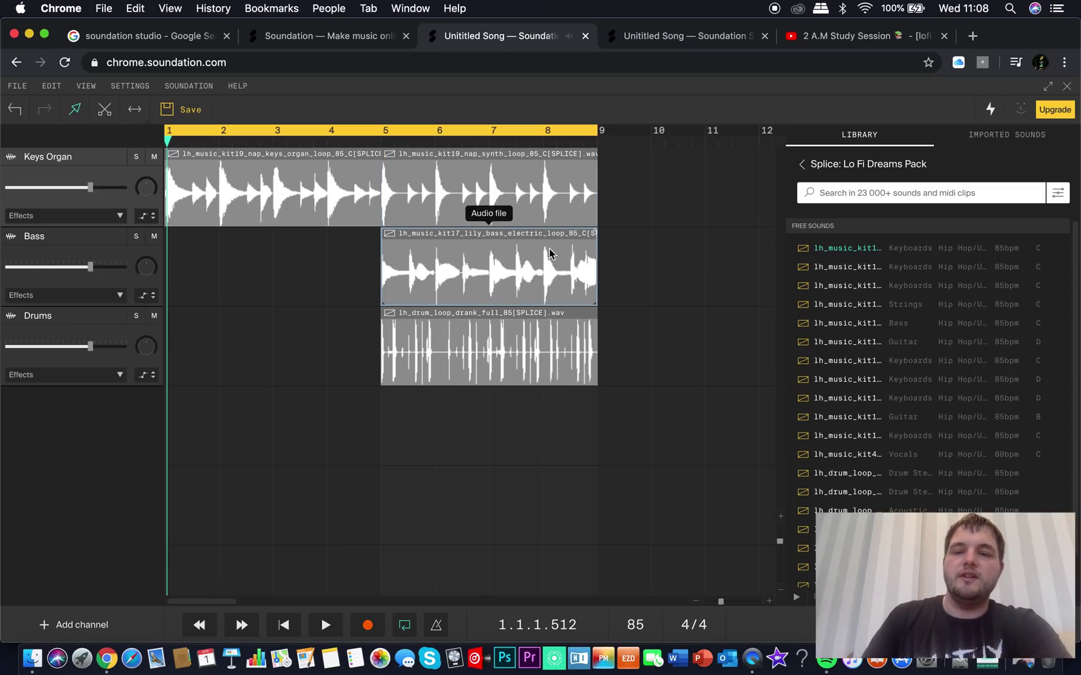
key("Delete")
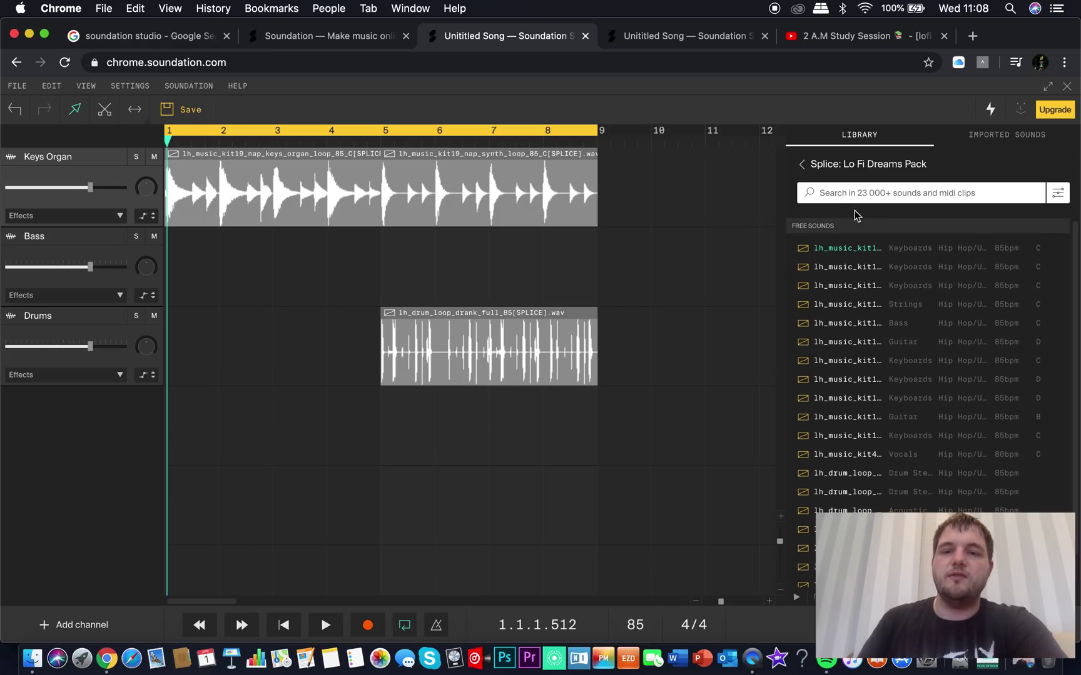
left_click(803, 165)
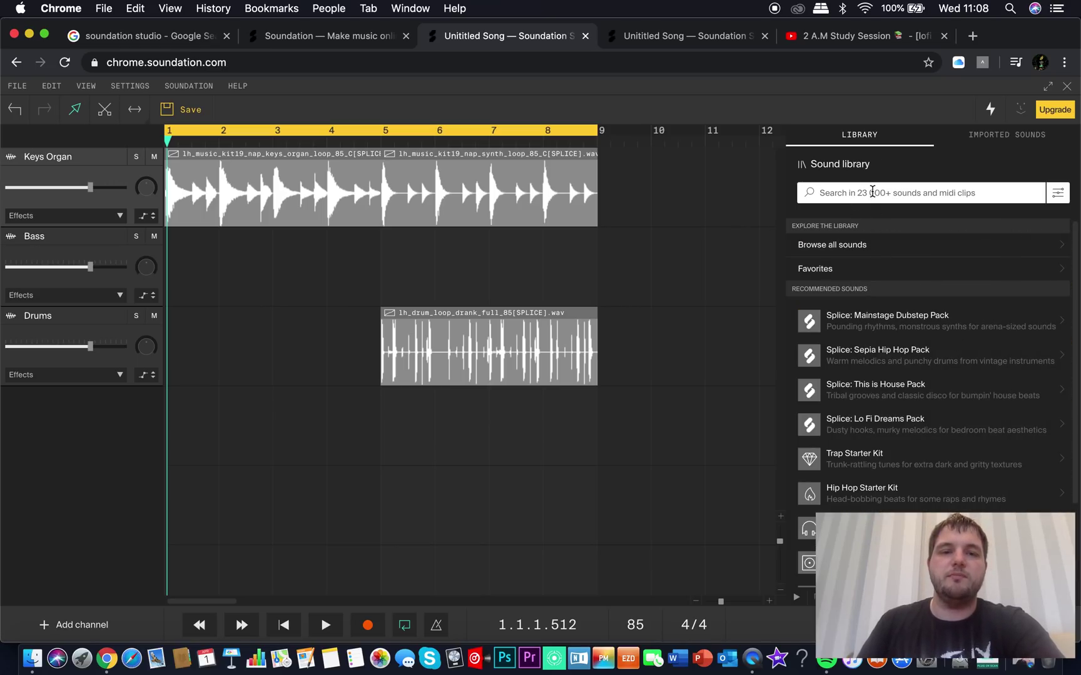
Browse the Splice: Lo Fi Dreams Pack, then return to the Sound library search box
left_click(908, 436)
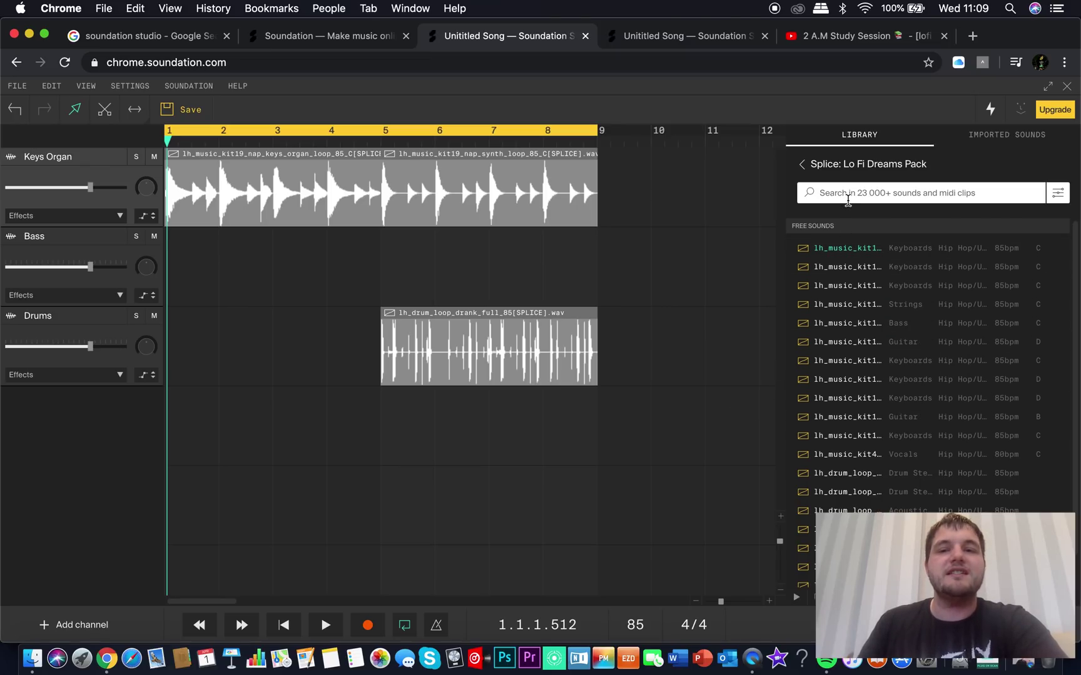
left_click(803, 165)
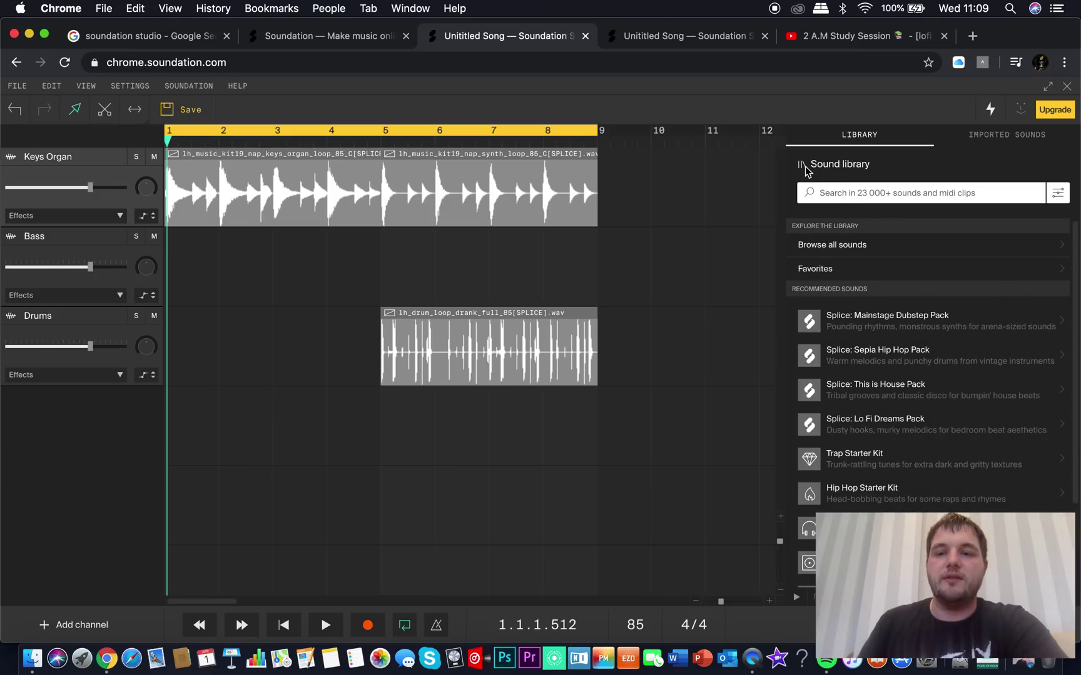
left_click(890, 195)
type("c")
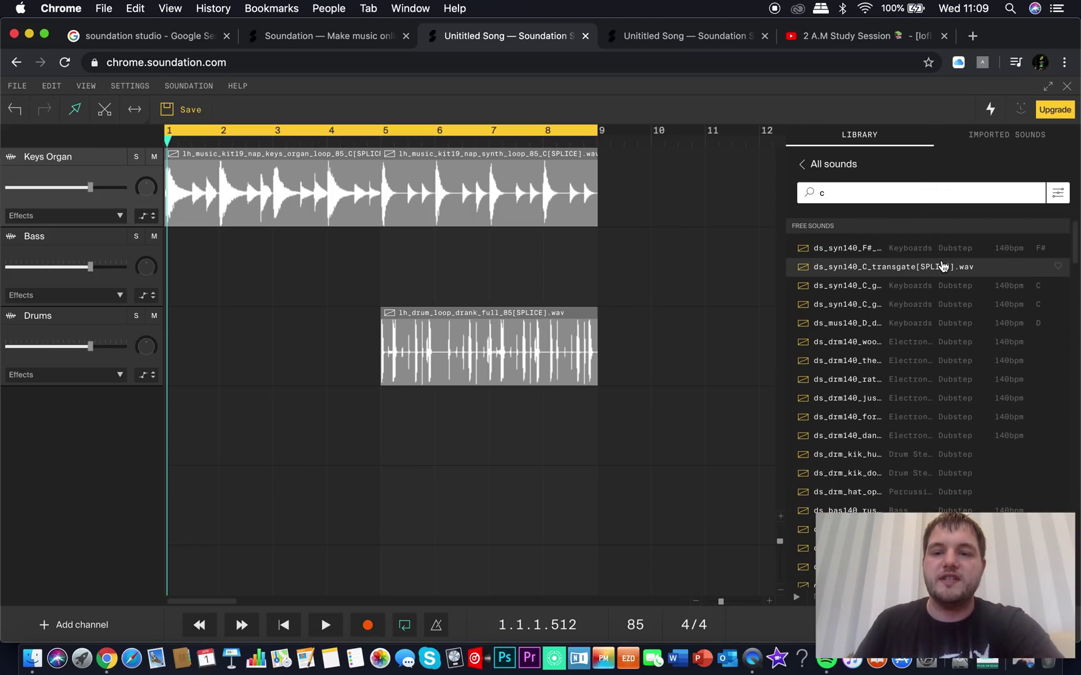
scroll(936, 483, "down", 5)
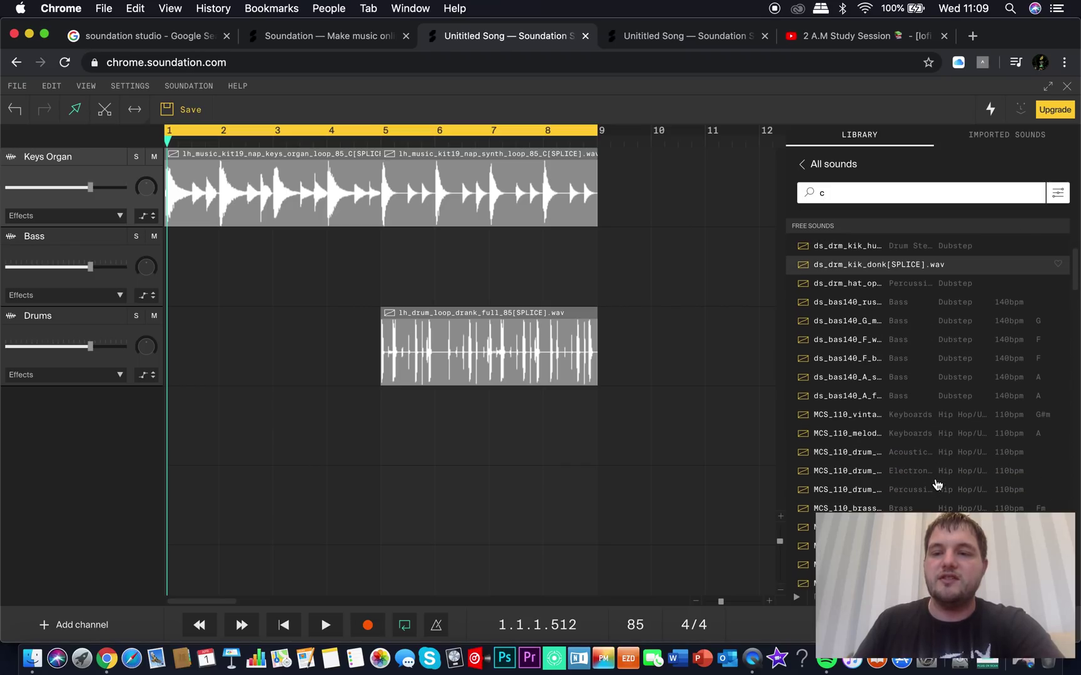
scroll(936, 485, "down", 7)
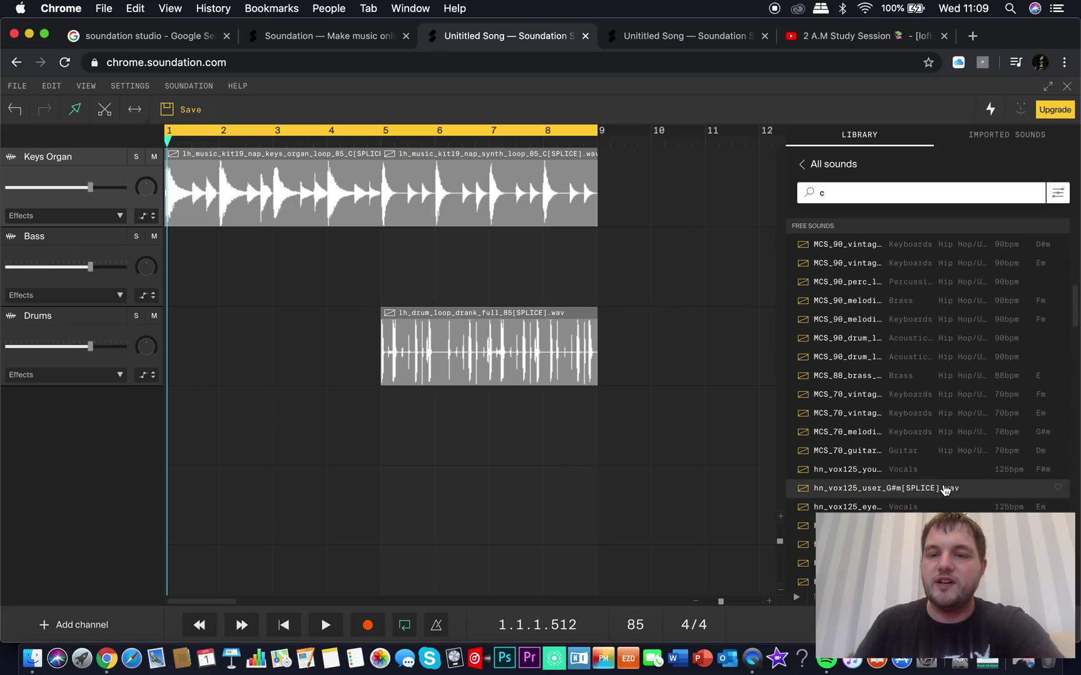
scroll(941, 450, "down", 8)
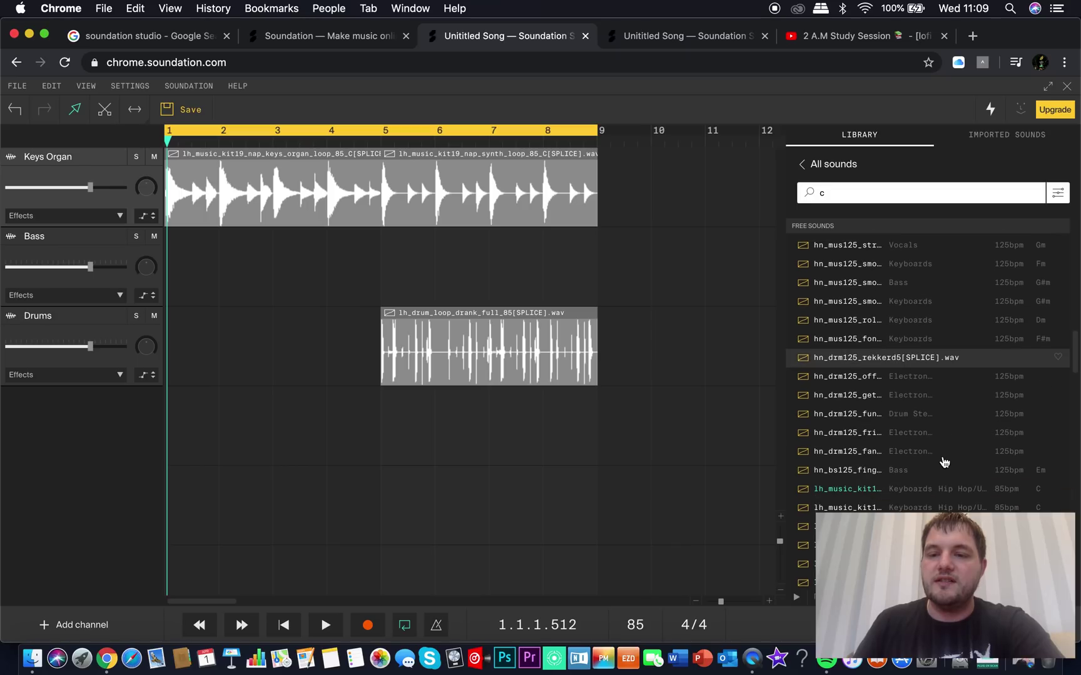
scroll(929, 498, "down", 6)
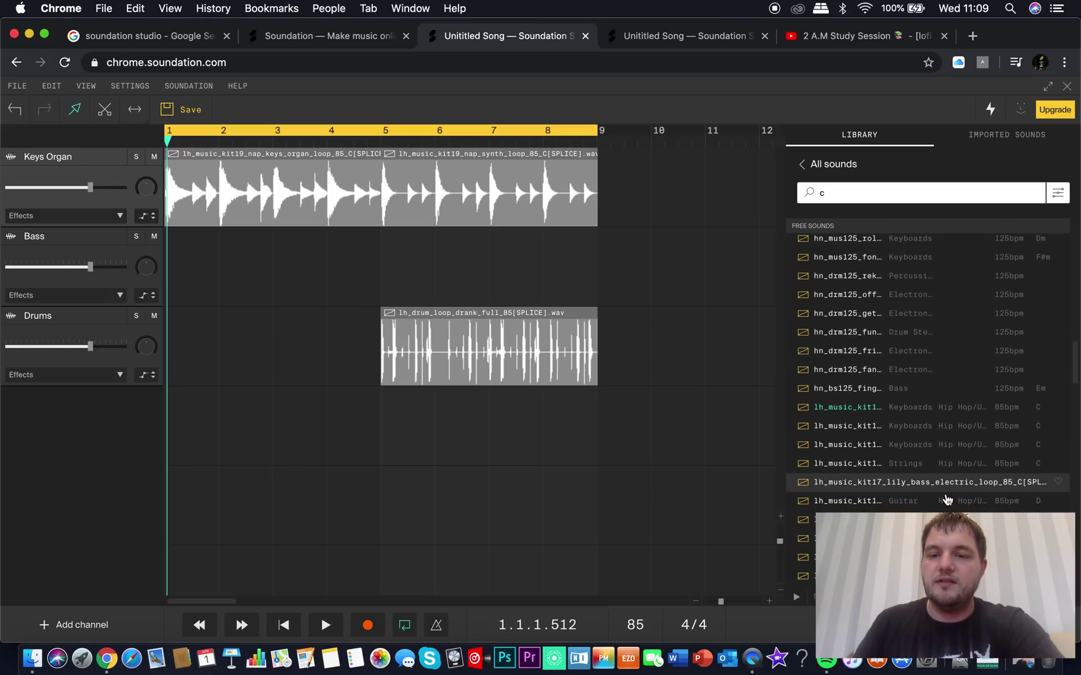
scroll(945, 462, "down", 8)
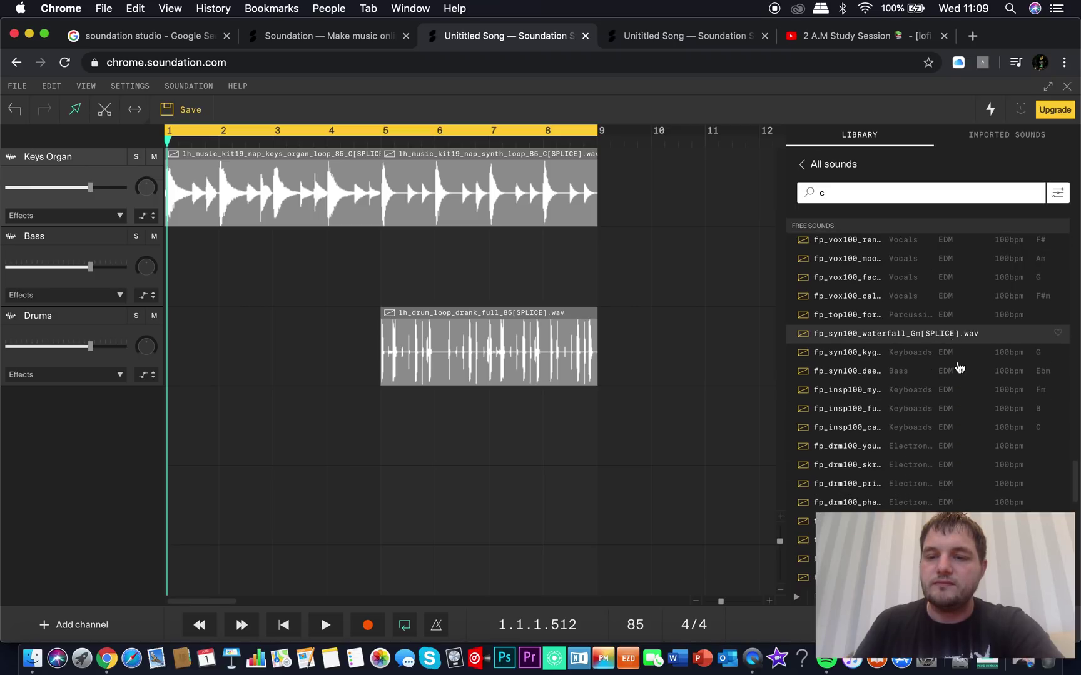
scroll(937, 444, "down", 10)
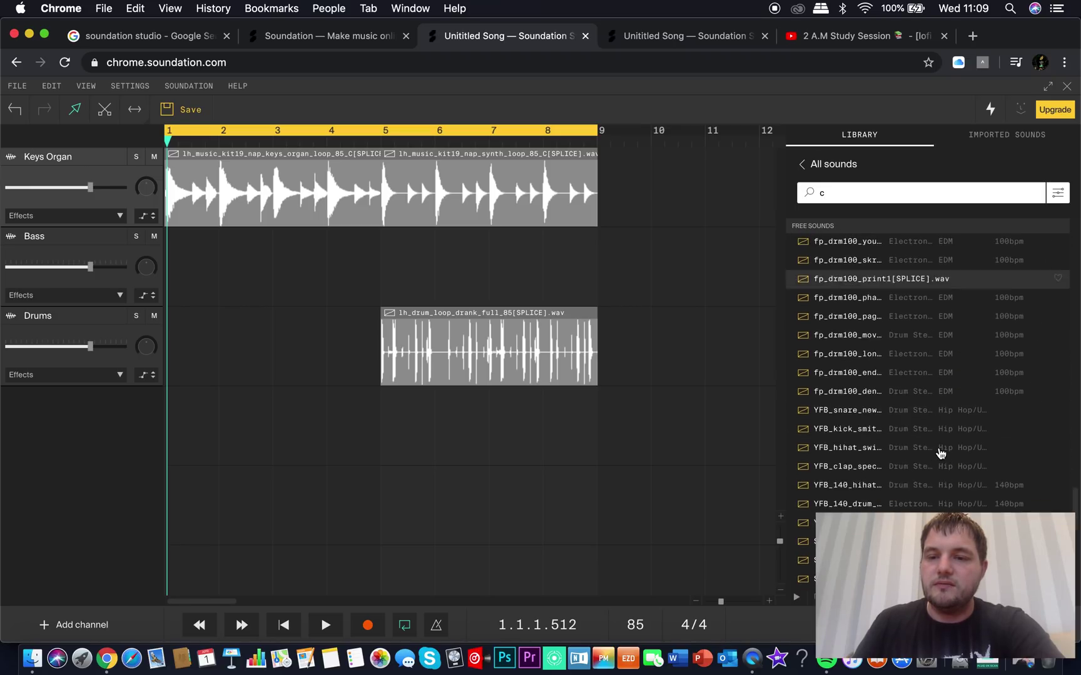
scroll(940, 457, "down", 10)
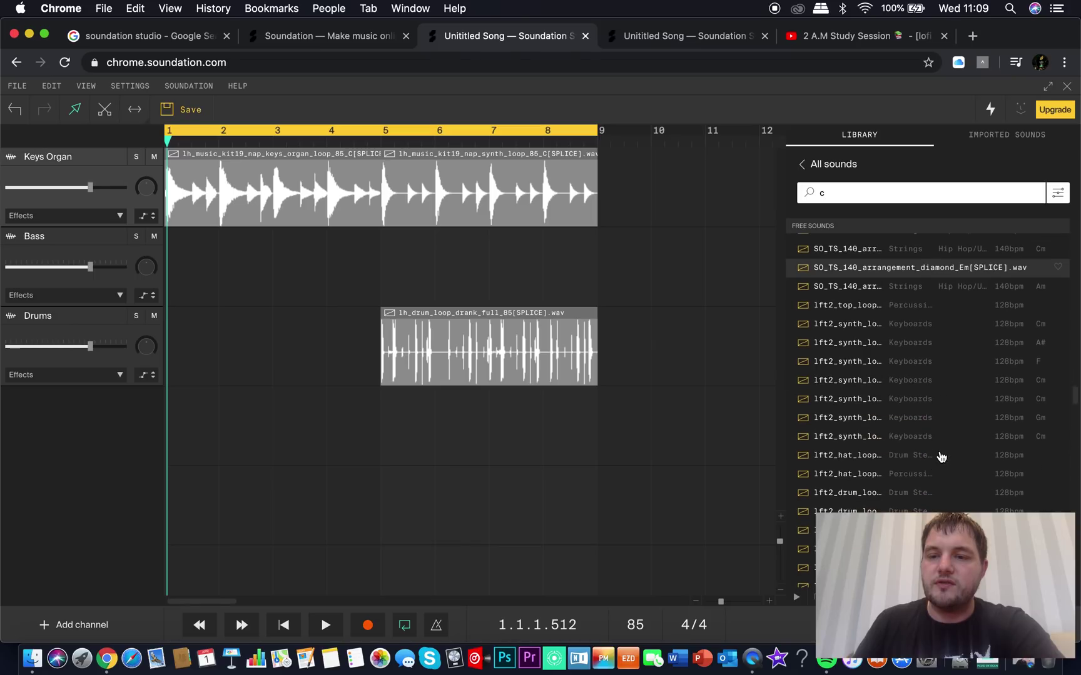
scroll(943, 461, "down", 10)
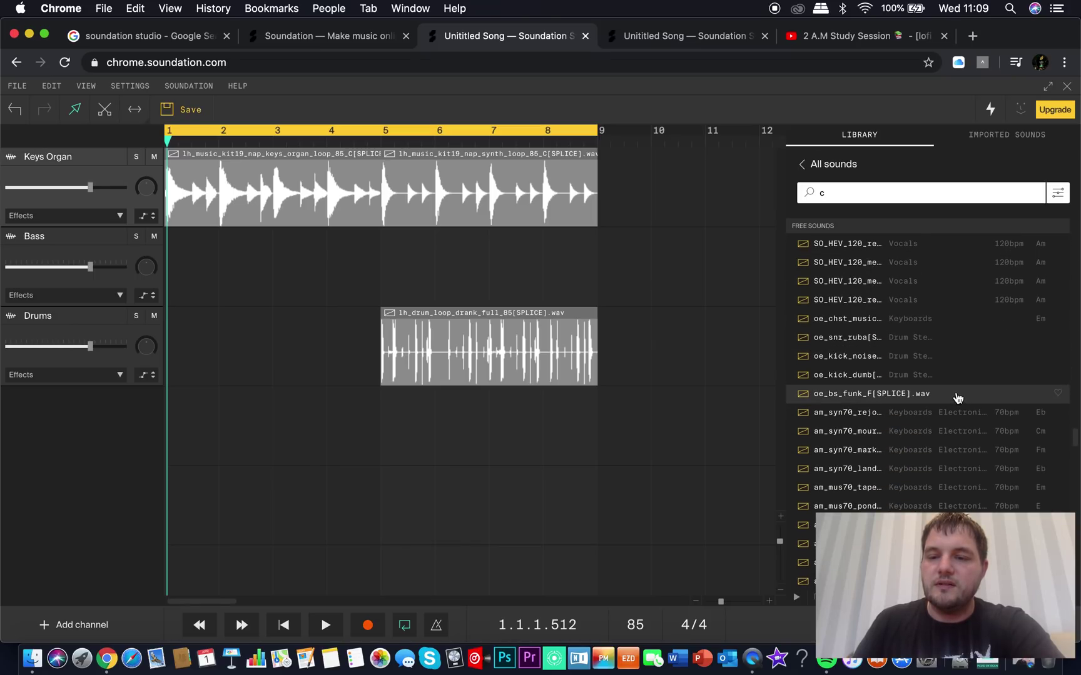
scroll(960, 419, "down", 10)
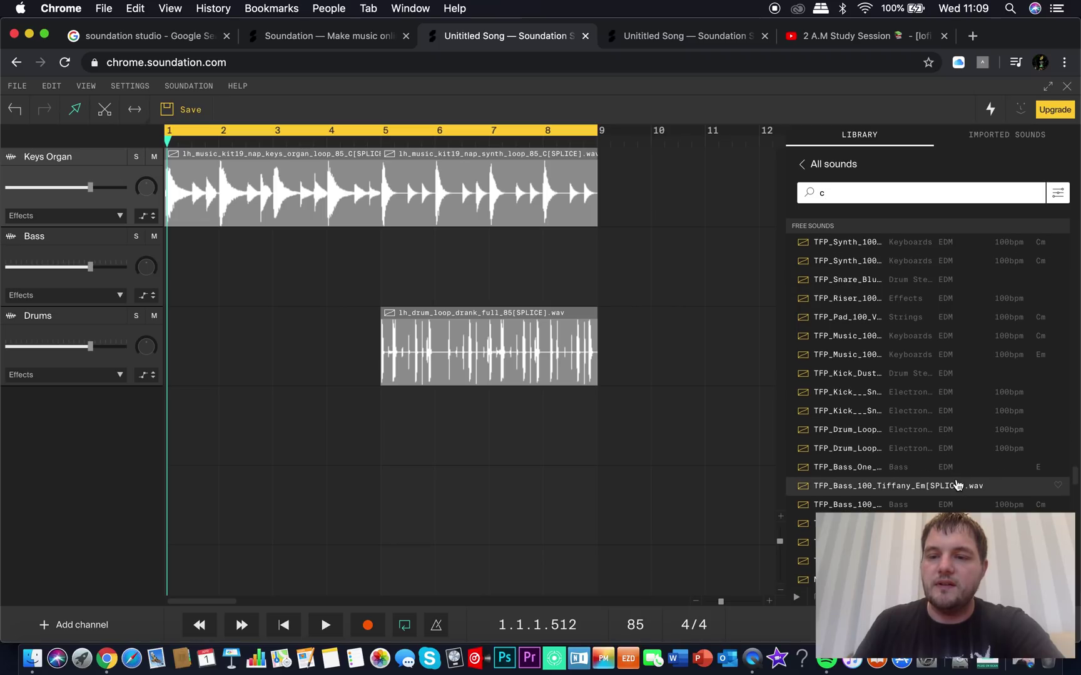
scroll(956, 485, "down", 5)
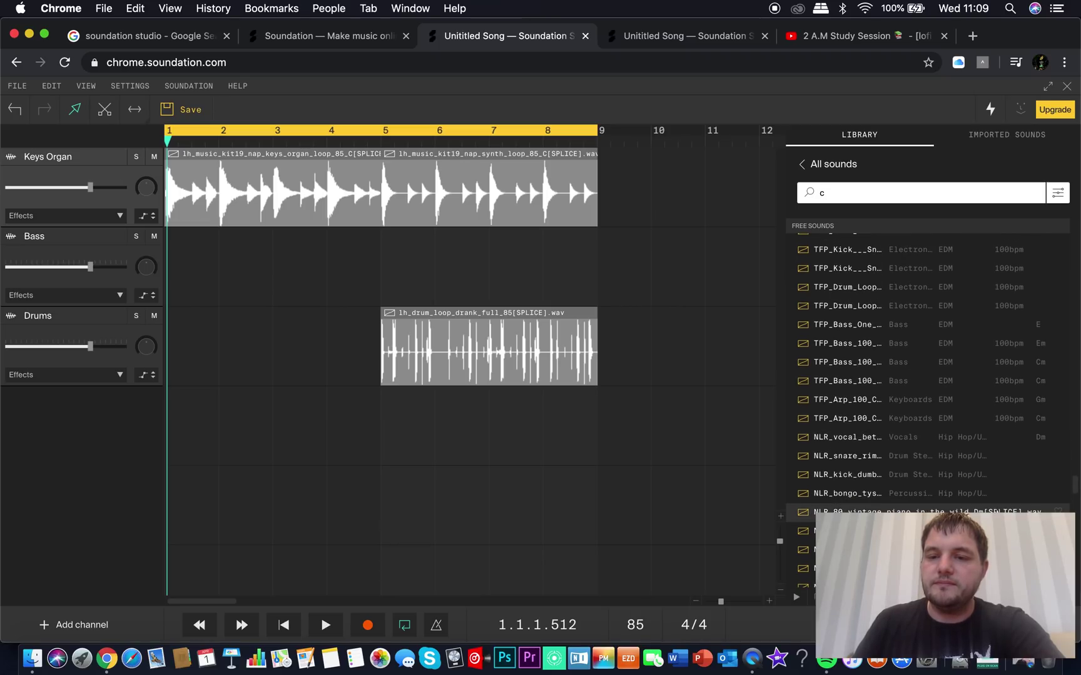
scroll(925, 375, "down", 3)
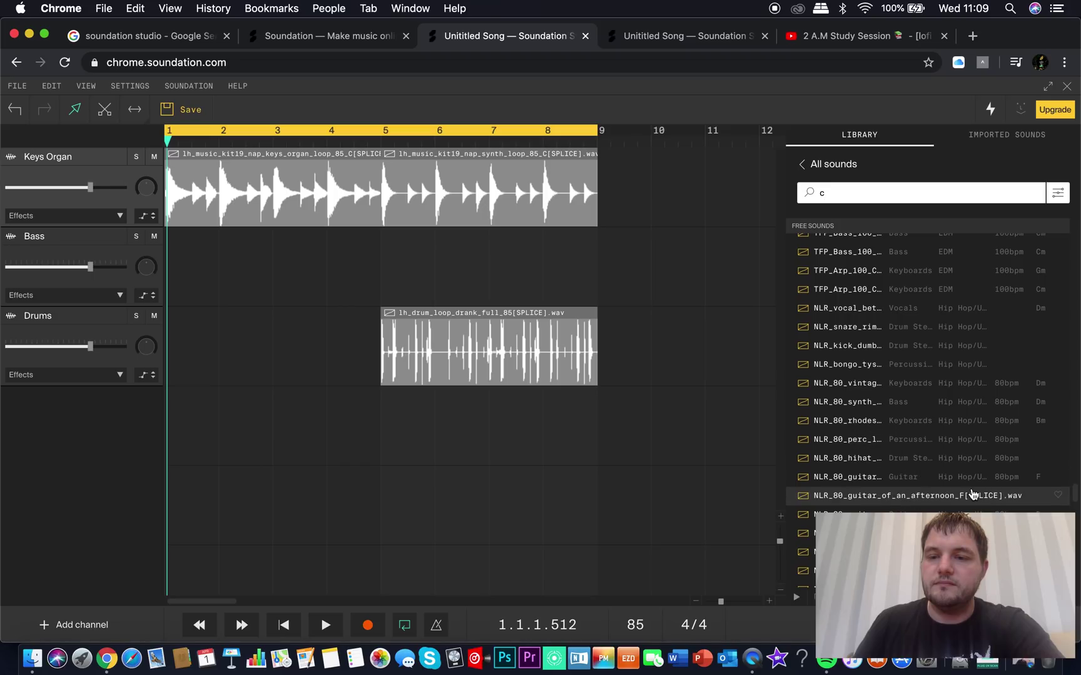
scroll(973, 498, "down", 10)
scroll(973, 499, "down", 10)
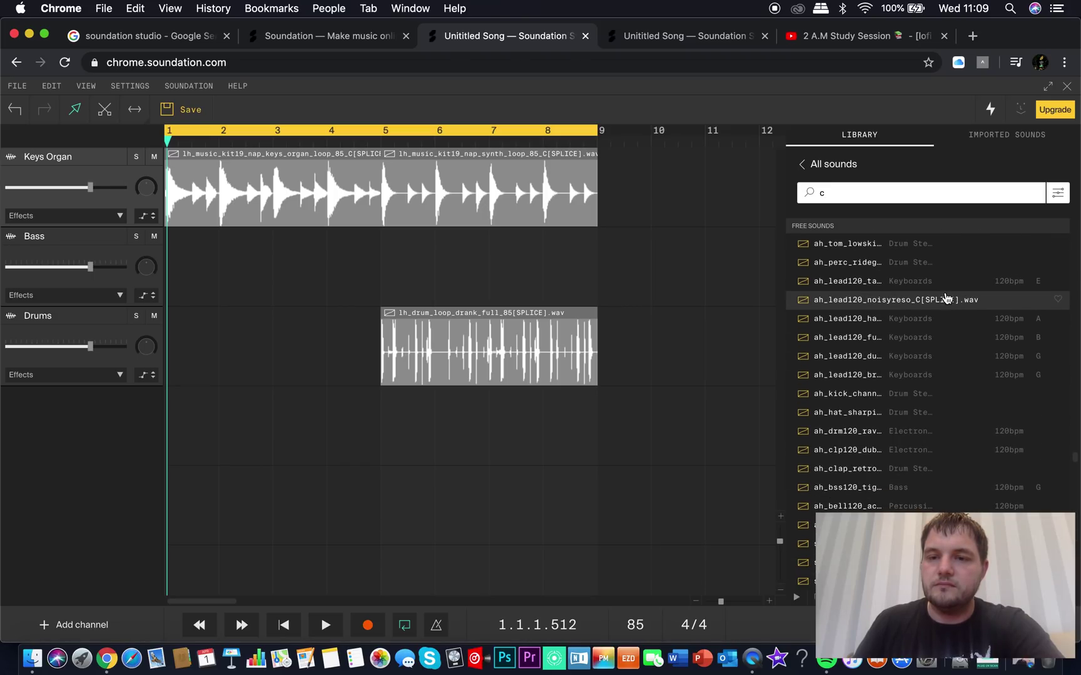
left_click(946, 306)
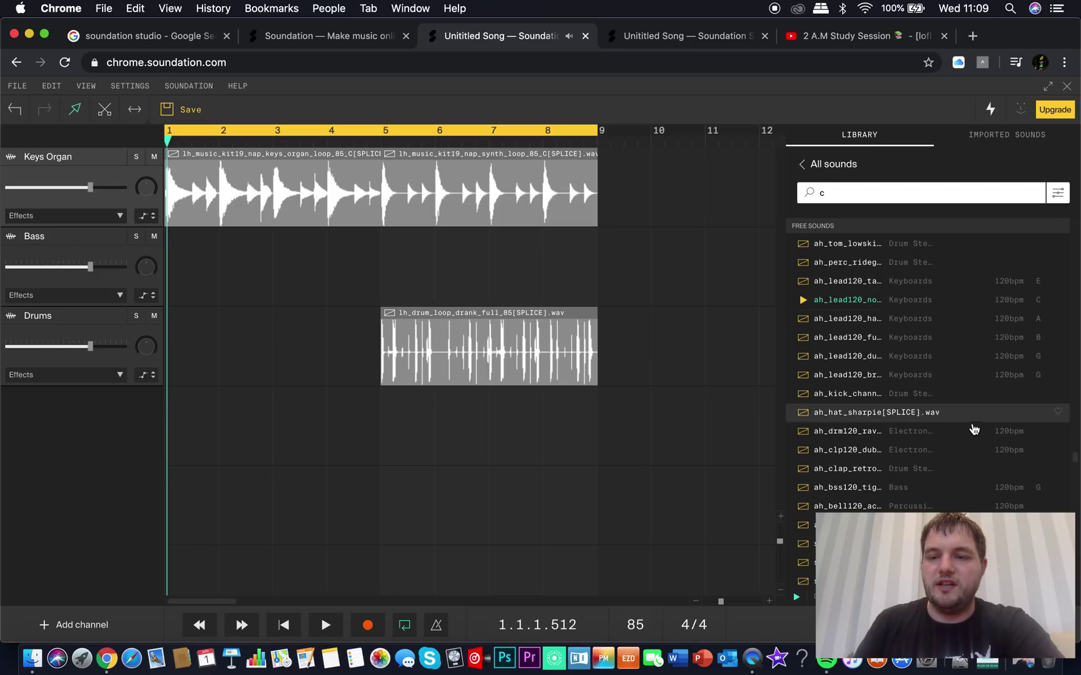
left_click(941, 301)
scroll(946, 470, "down", 10)
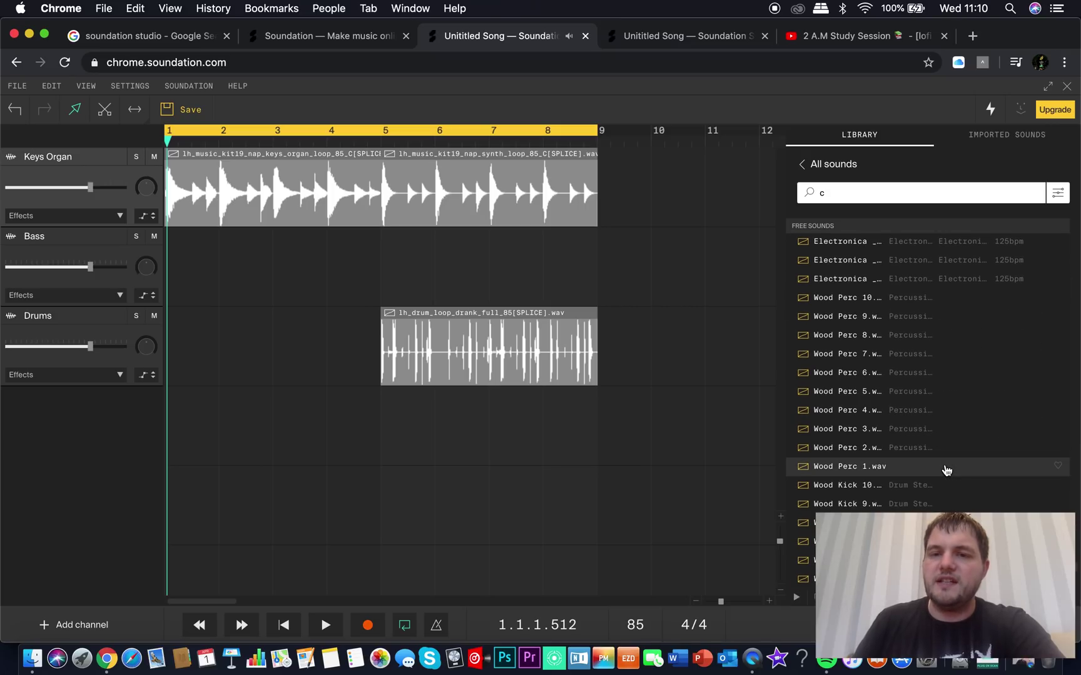
scroll(944, 470, "down", 15)
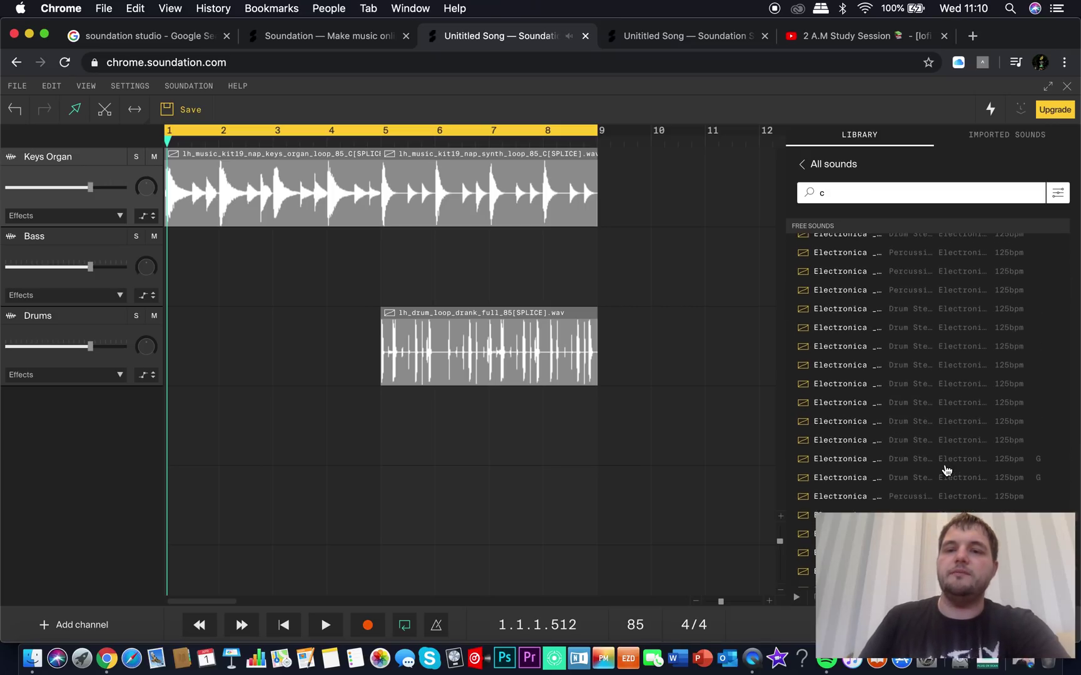
Preview the lily harp loop from Splice: Lo Fi Dreams Pack and place it on Bass at bar 5
left_click(804, 166)
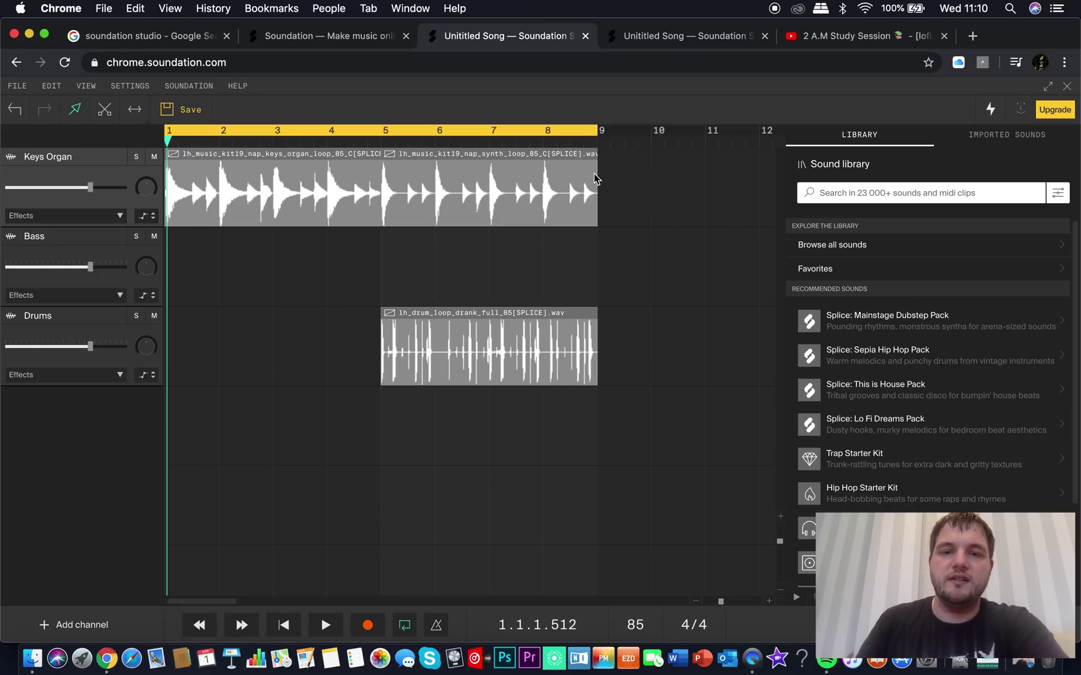
left_click(906, 431)
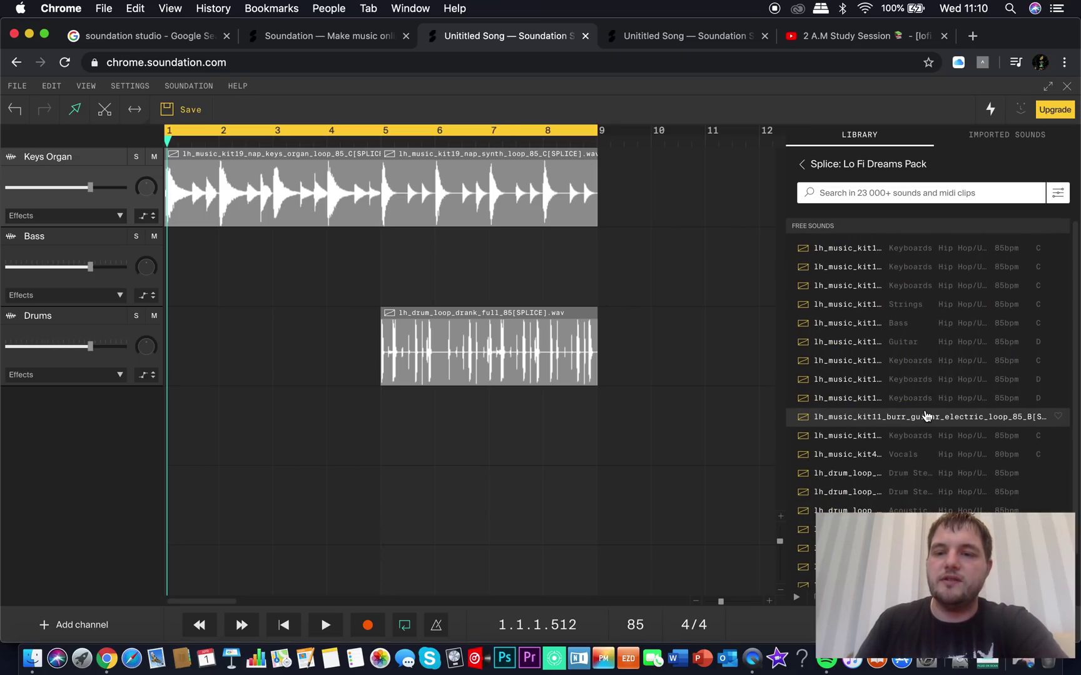
left_click(918, 306)
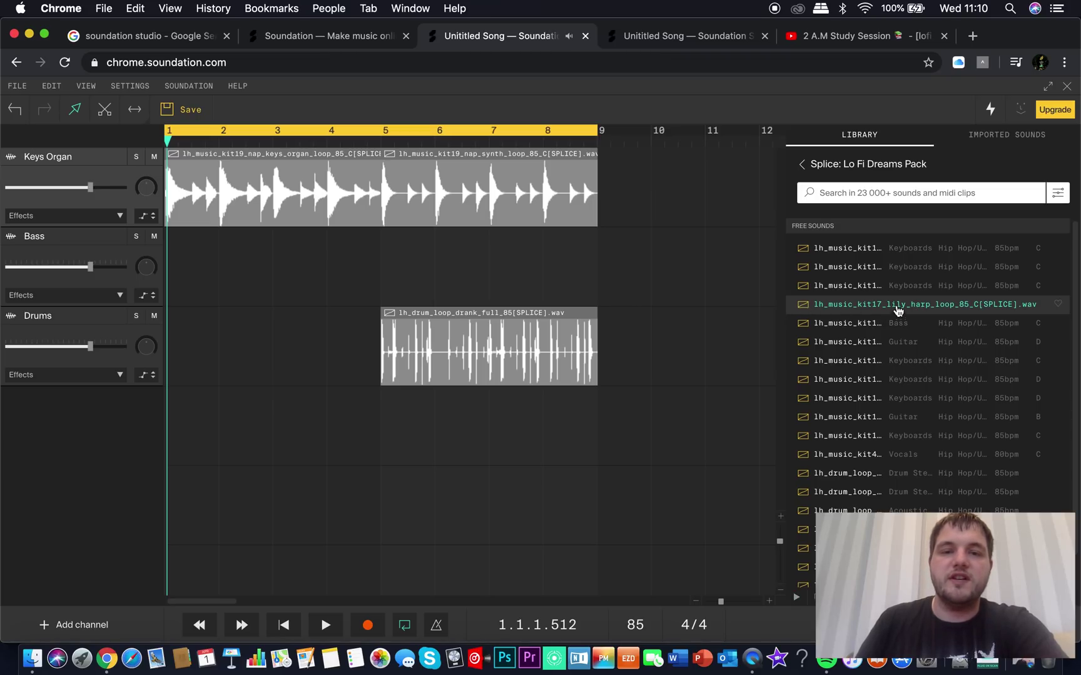
left_click_drag(897, 311, 493, 295)
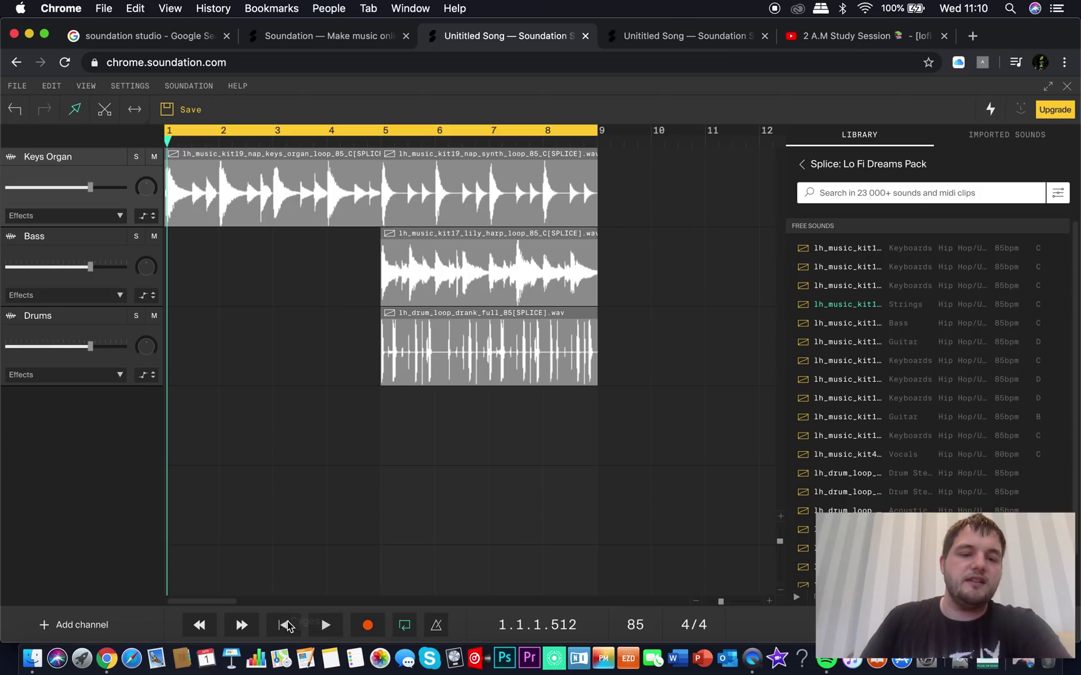
Rewind and play the arrangement from the start, then stop
left_click(287, 625)
left_click(325, 625)
left_click(339, 140)
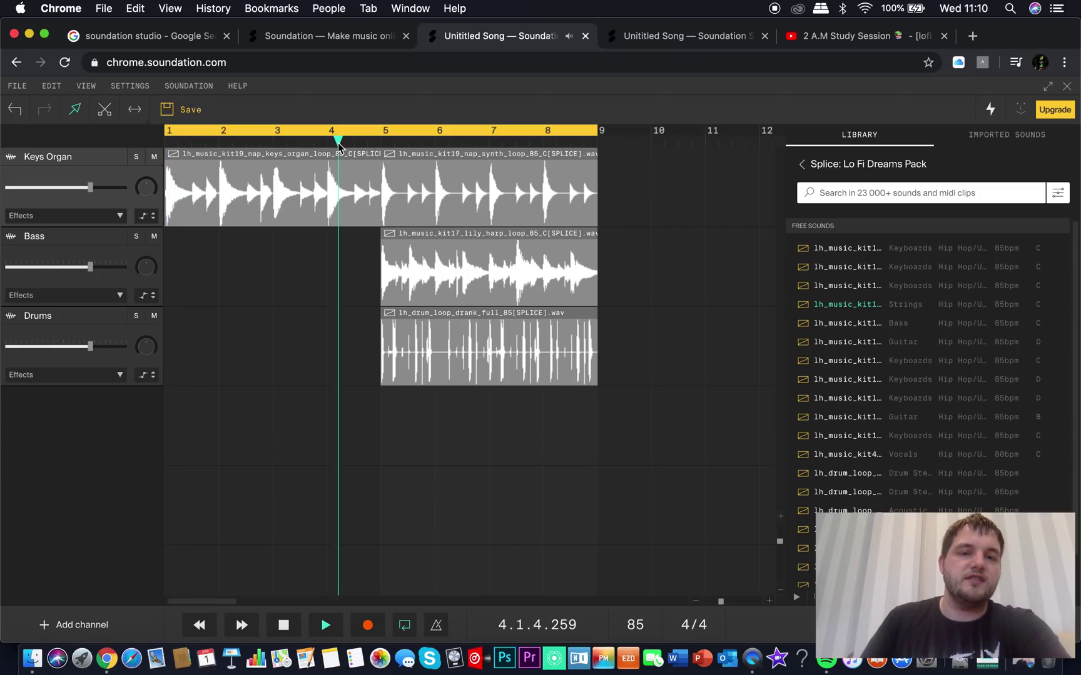
left_click(291, 625)
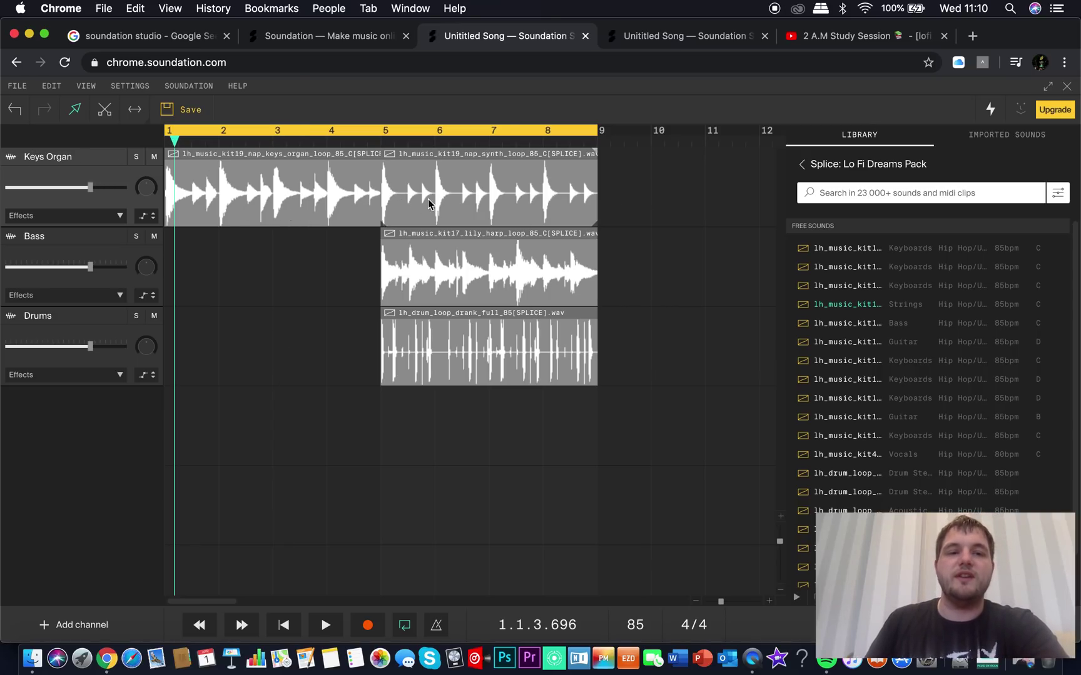
Colour both Keys Organ clips orange
right_click(105, 162)
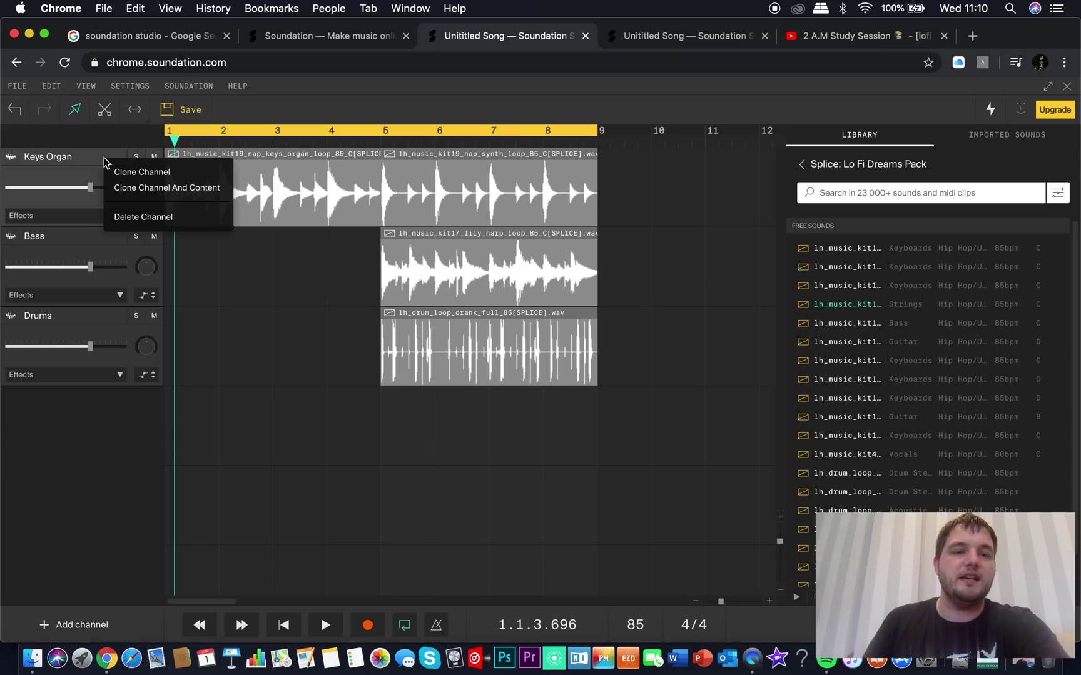
left_click(339, 386)
left_click_drag(659, 178, 267, 177)
right_click(239, 171)
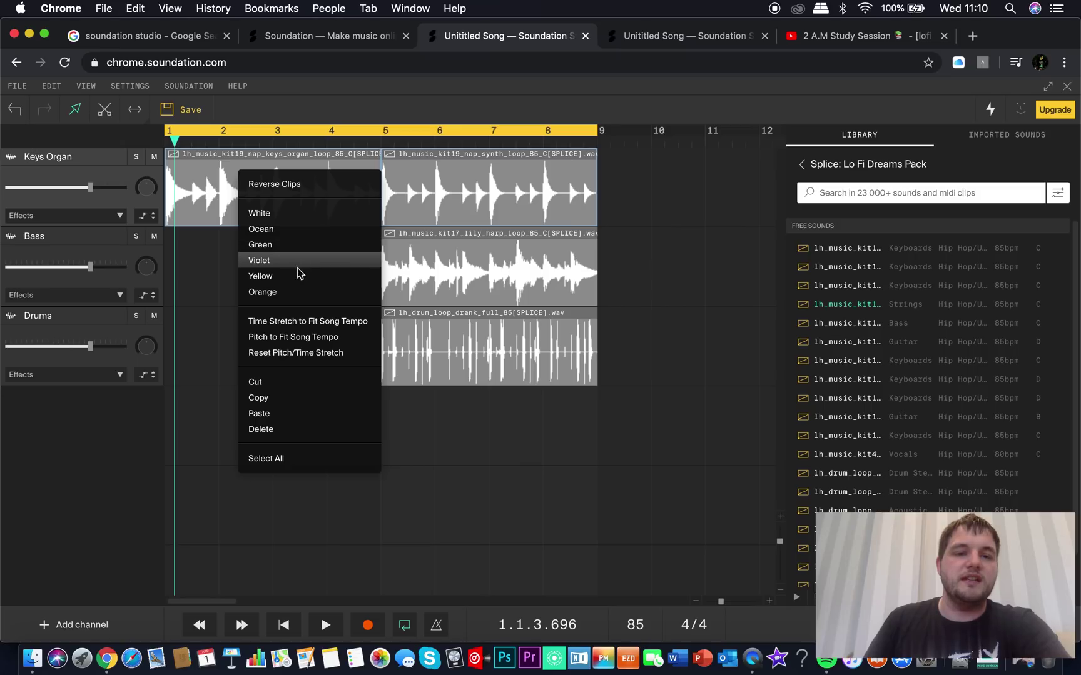
left_click(300, 292)
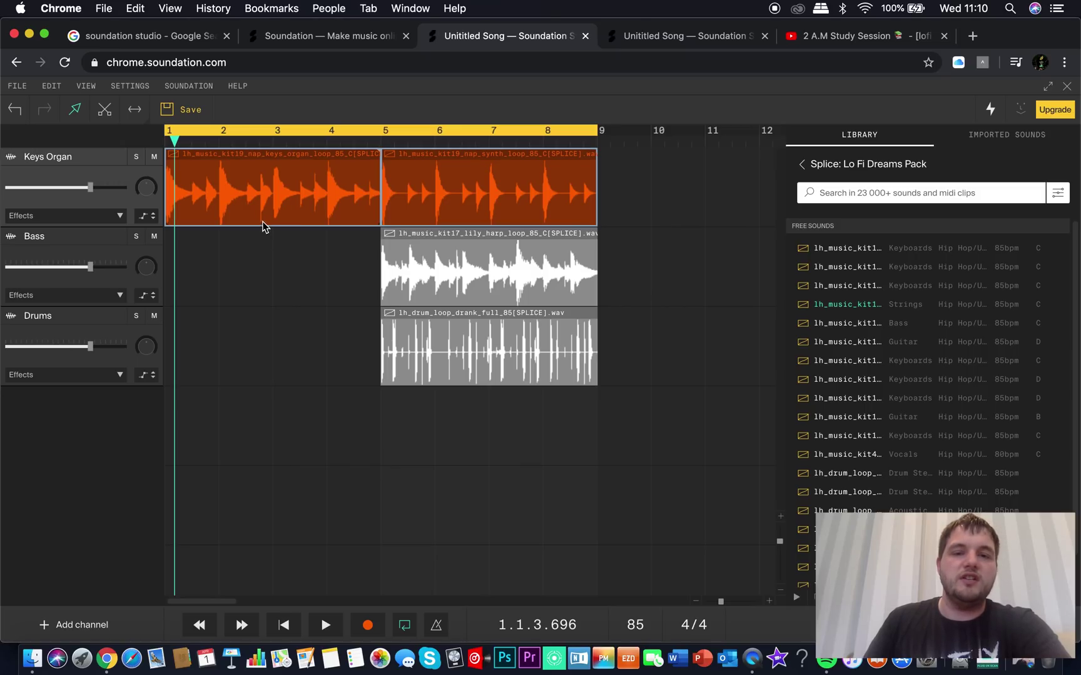
Colour the drum loop clip Ocean teal
left_click(462, 262)
right_click(463, 264)
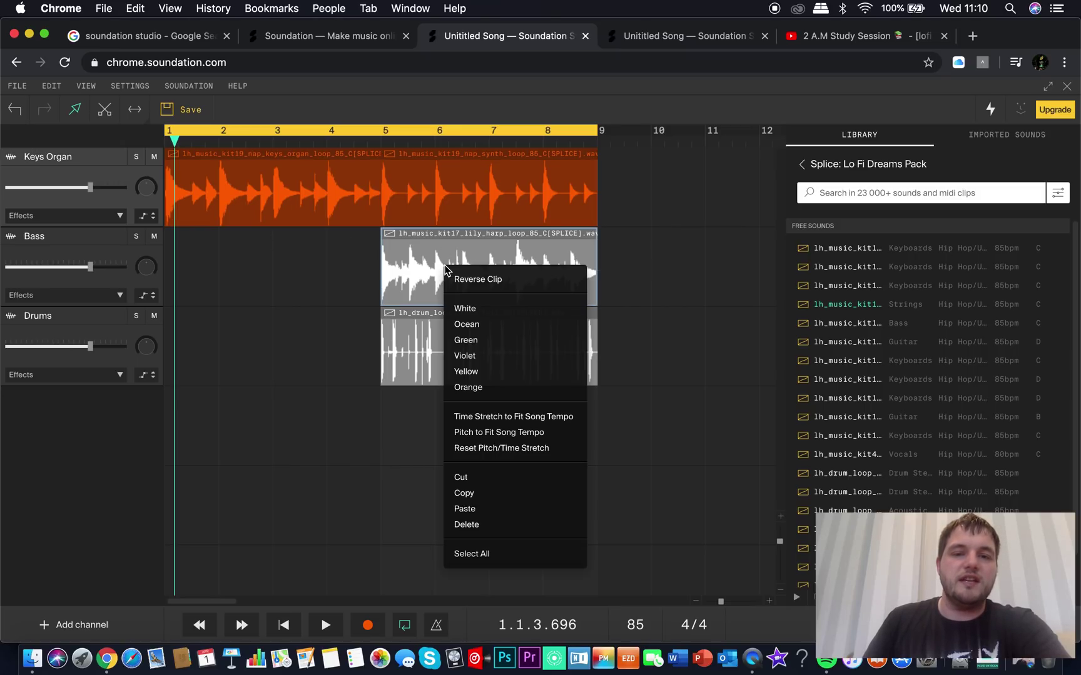
left_click(509, 313)
left_click(518, 332)
right_click(519, 332)
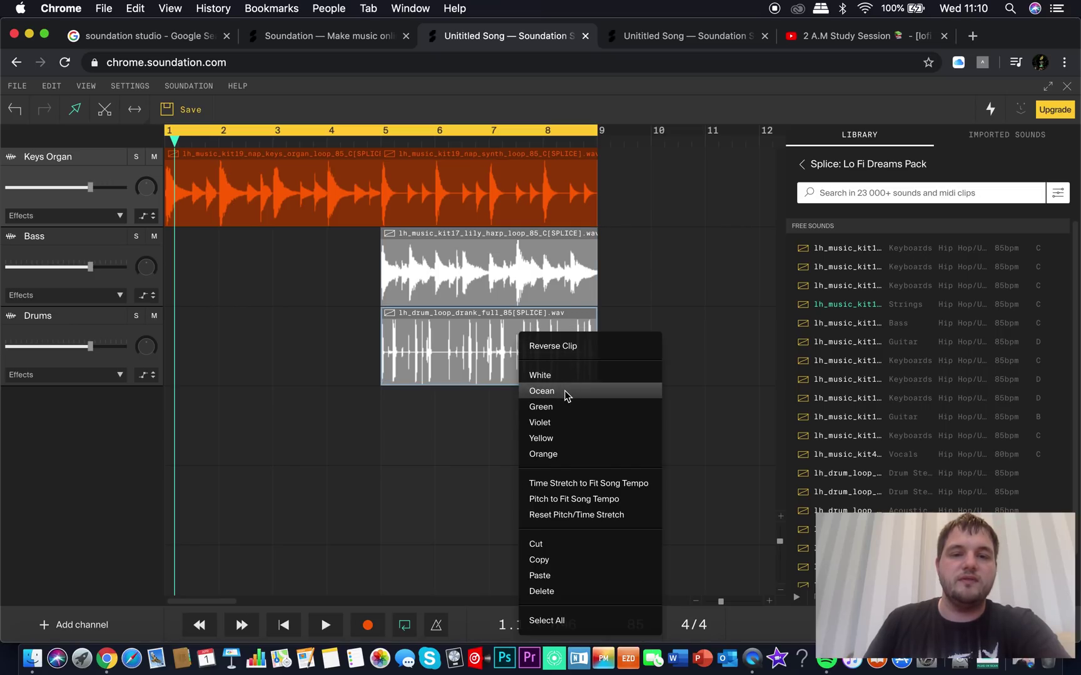
left_click(566, 389)
Colour the lily harp clip violet and deselect the clips
left_click(451, 254)
right_click(451, 254)
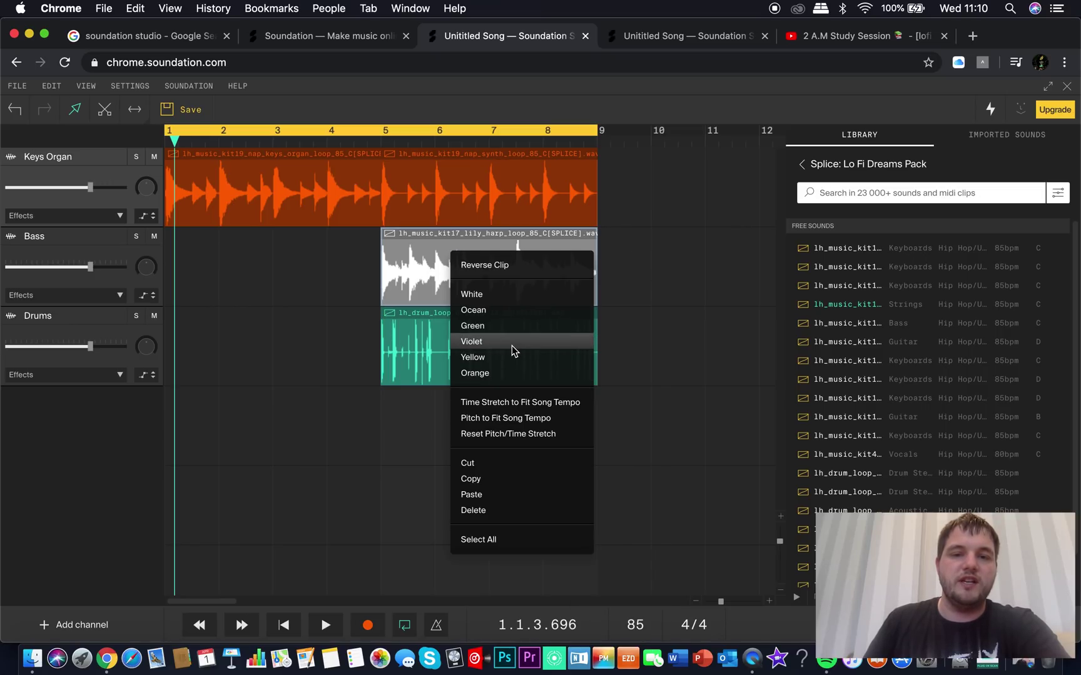
left_click(512, 346)
left_click(614, 430)
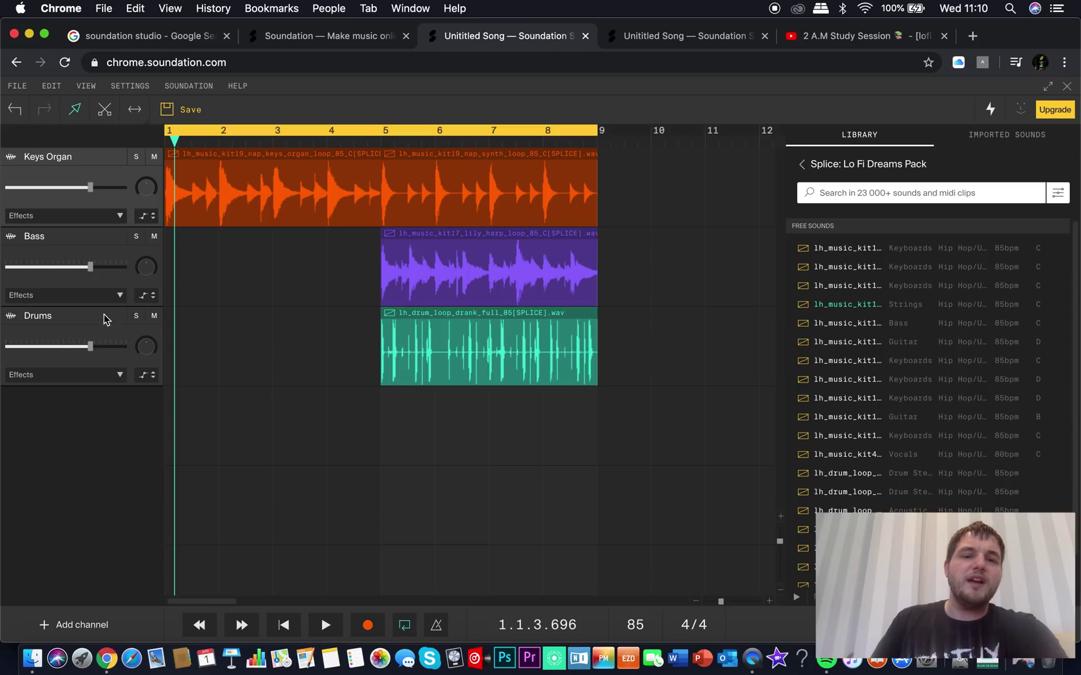
left_click(84, 240)
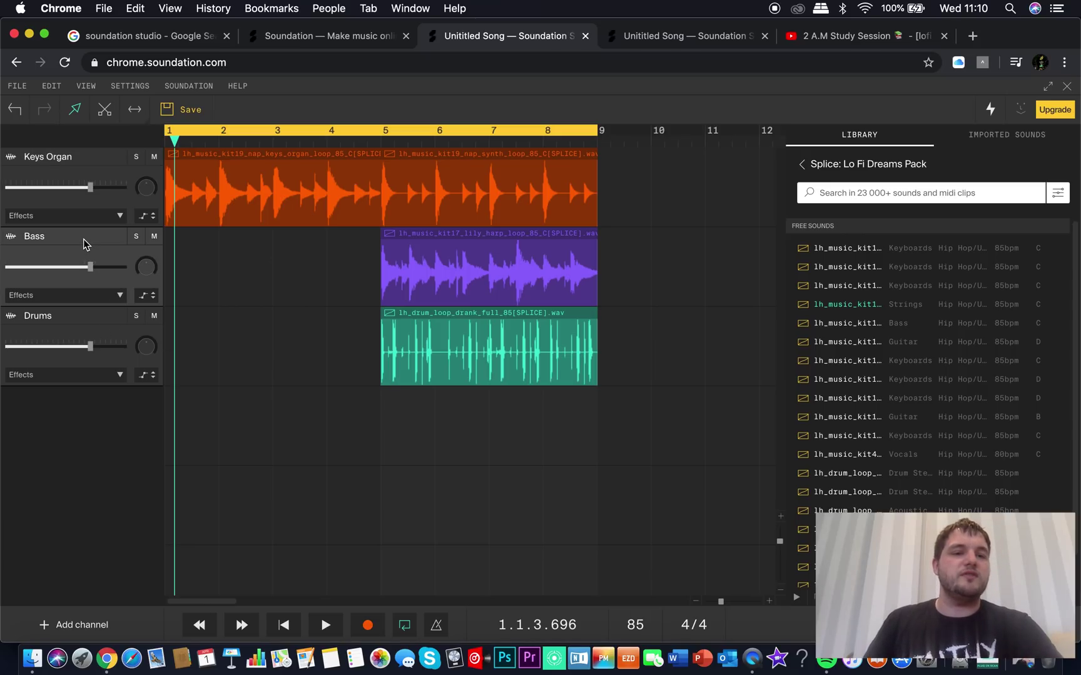
Rename the Bass channel to 'Strings'
double_click(65, 237)
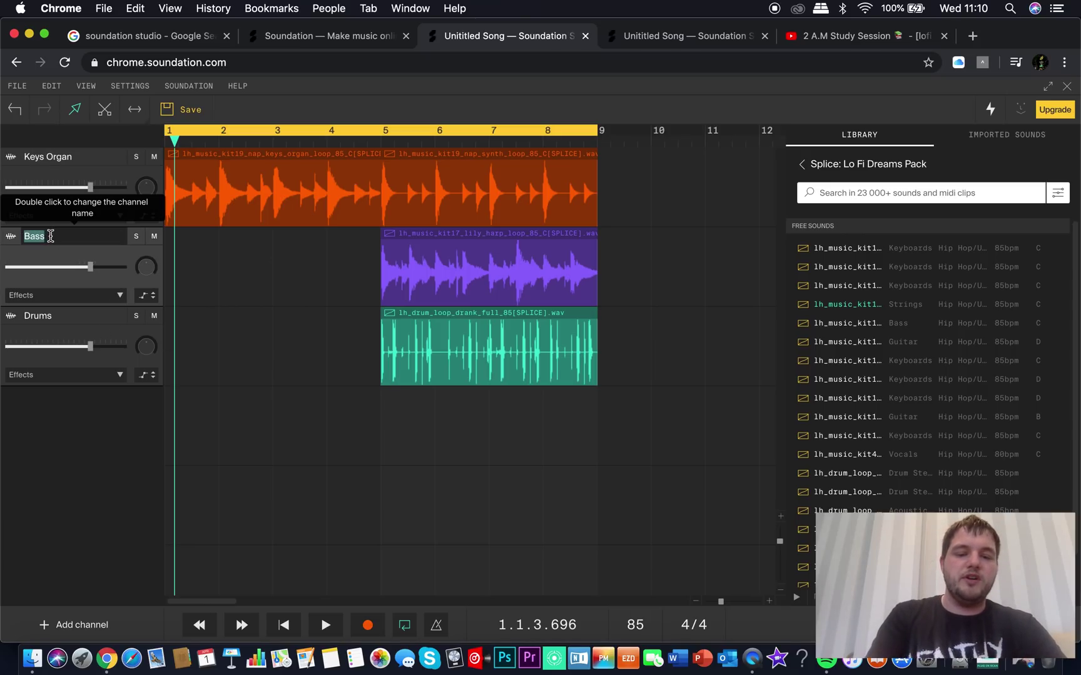
type("Srring")
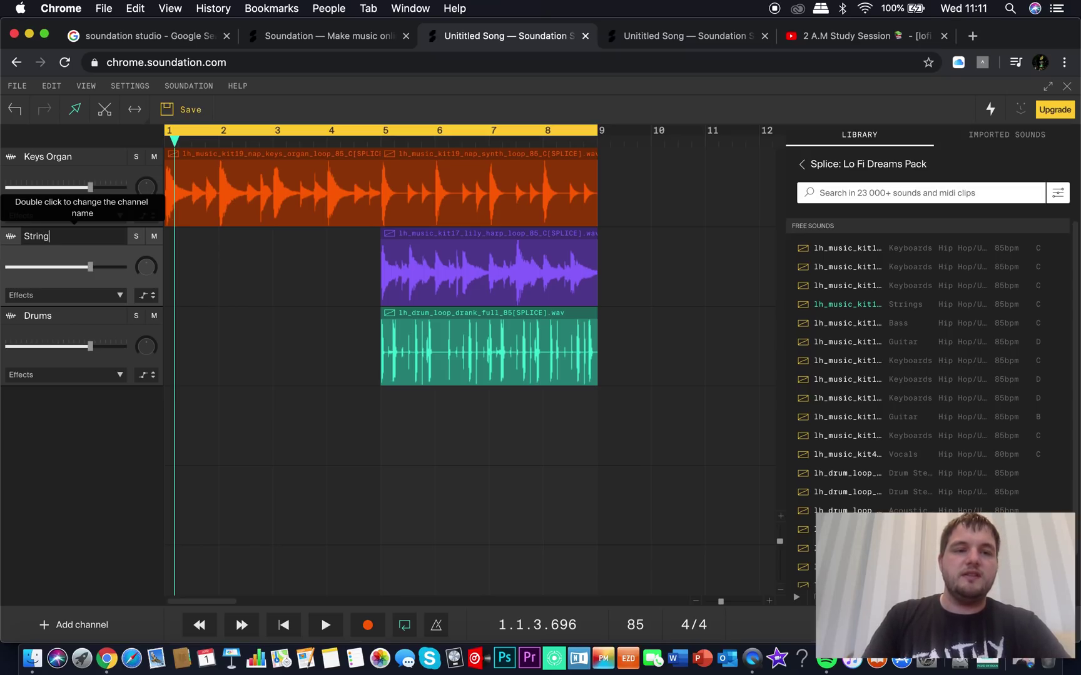
type("s")
key("Return")
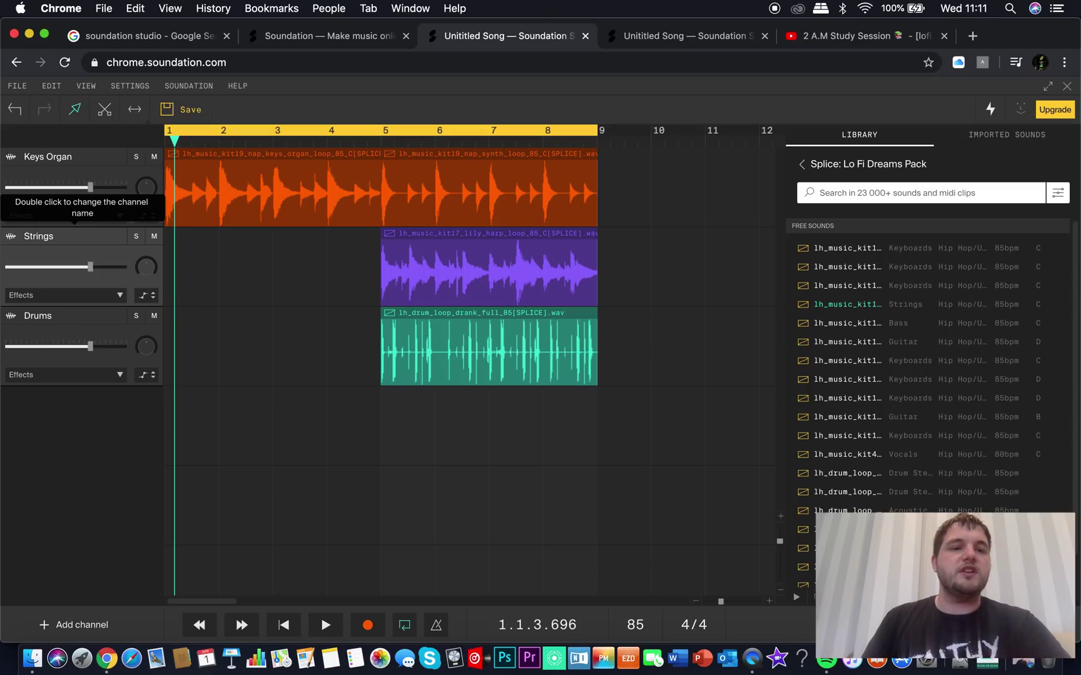
left_click(828, 43)
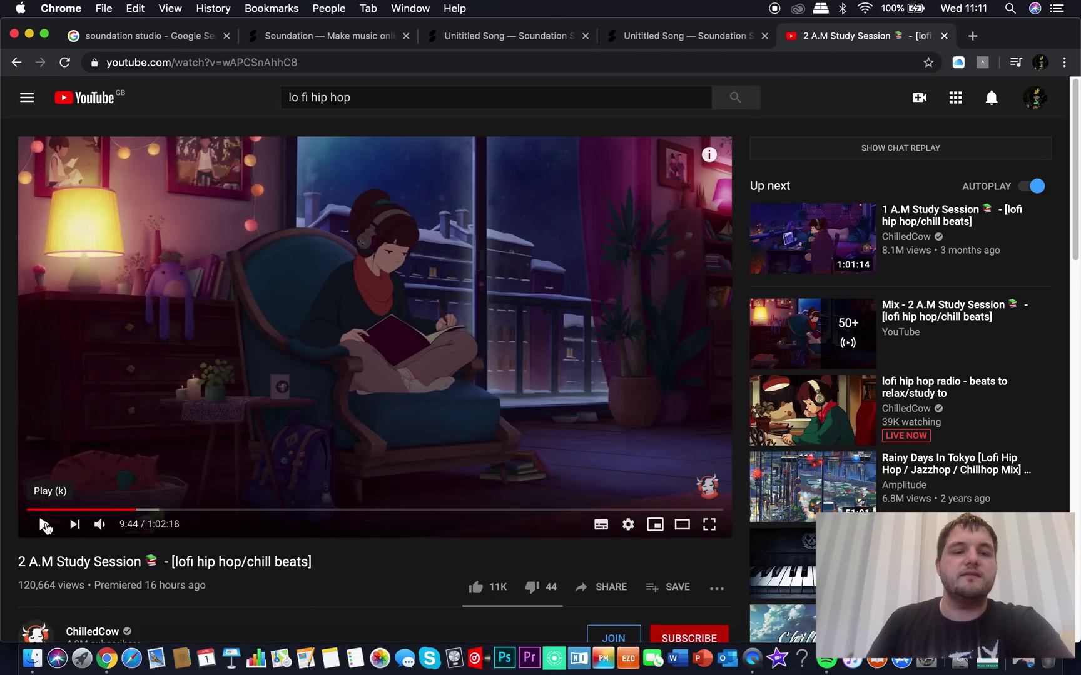
left_click(44, 525)
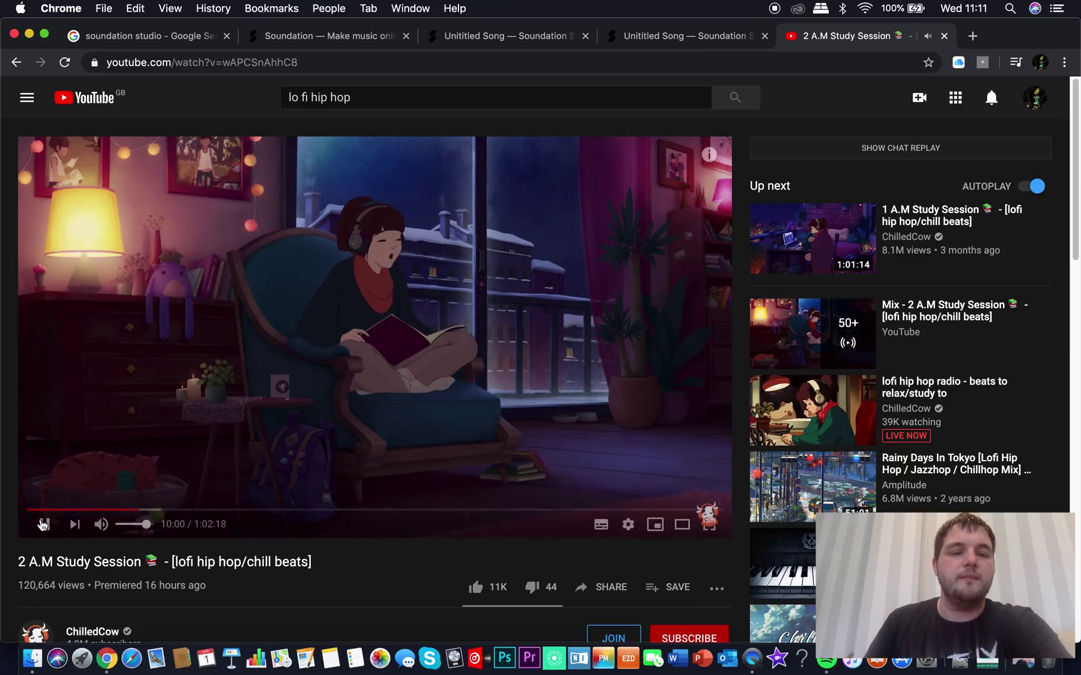
left_click(43, 527)
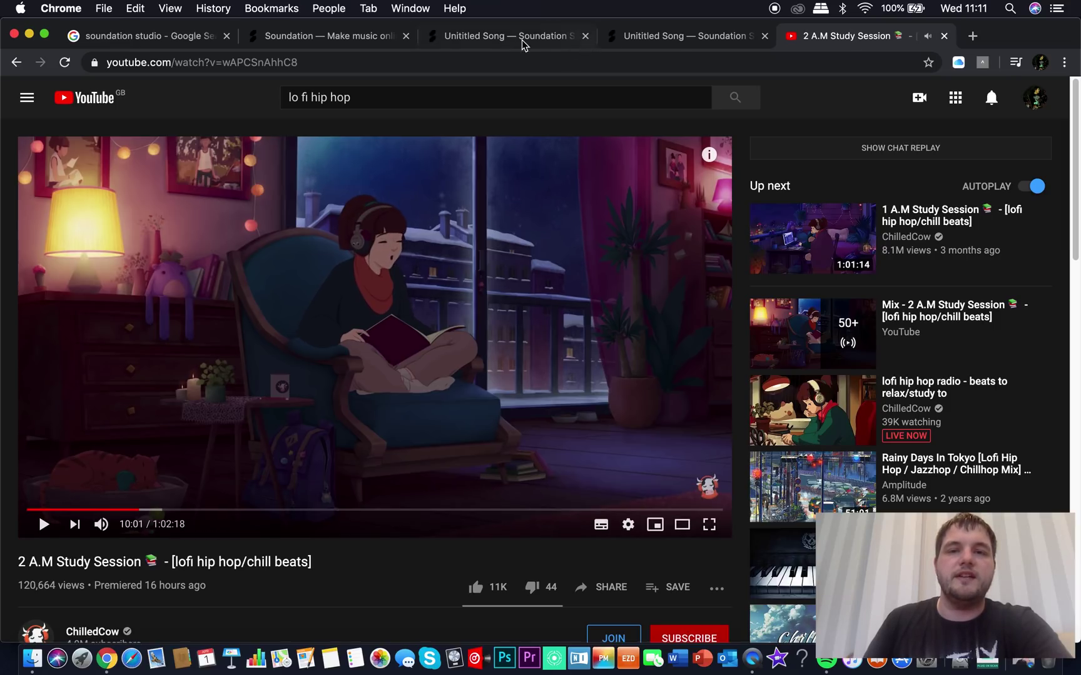
left_click(681, 37)
left_click(481, 36)
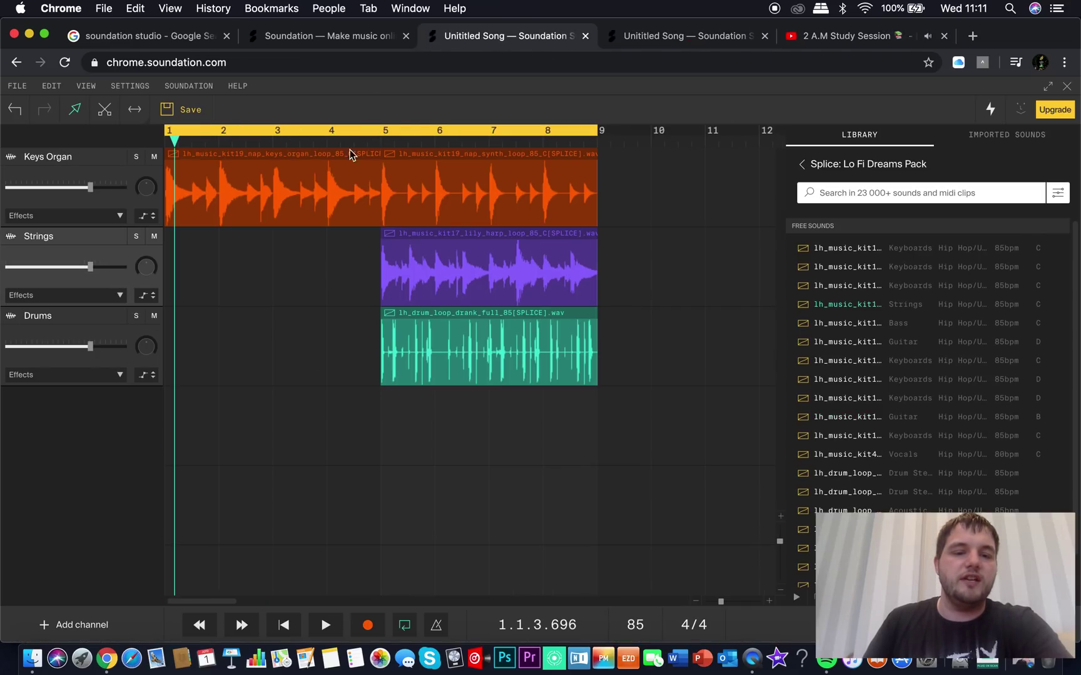
left_click(325, 625)
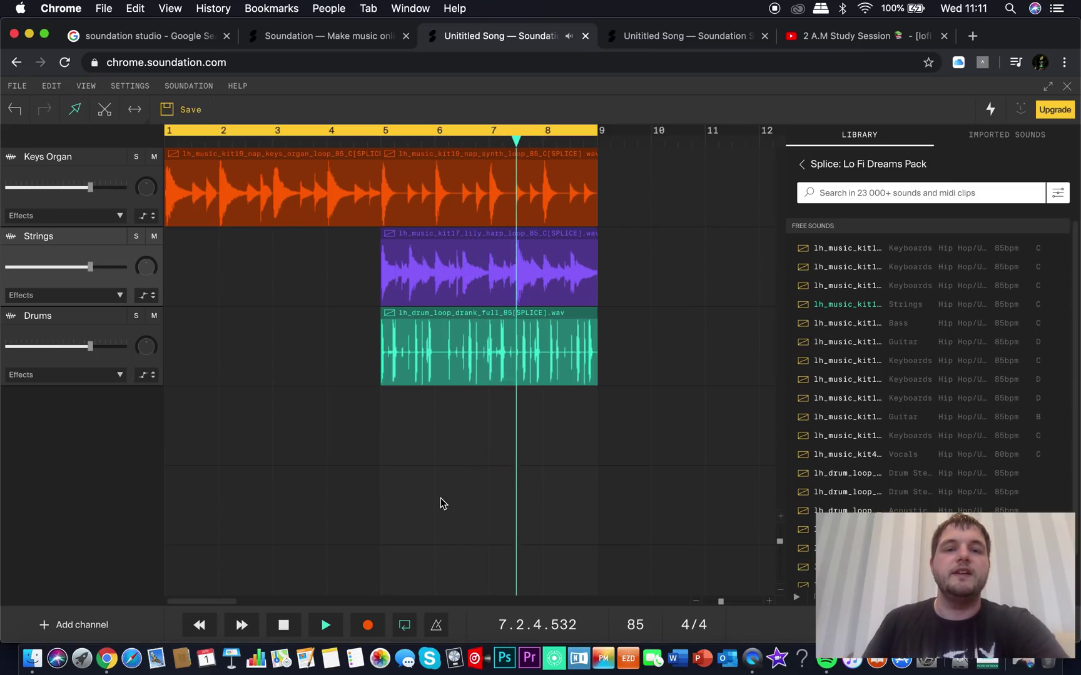
left_click(290, 624)
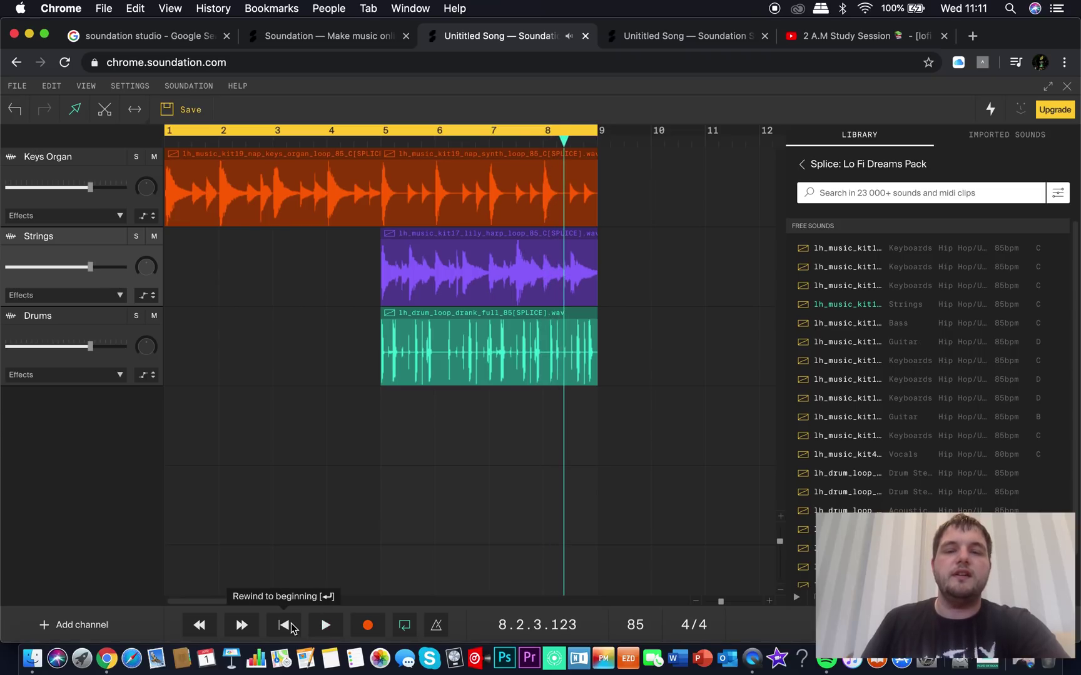
Leave the Lo Fi Dreams Pack and return the Library panel to the Sound library home
left_click(803, 164)
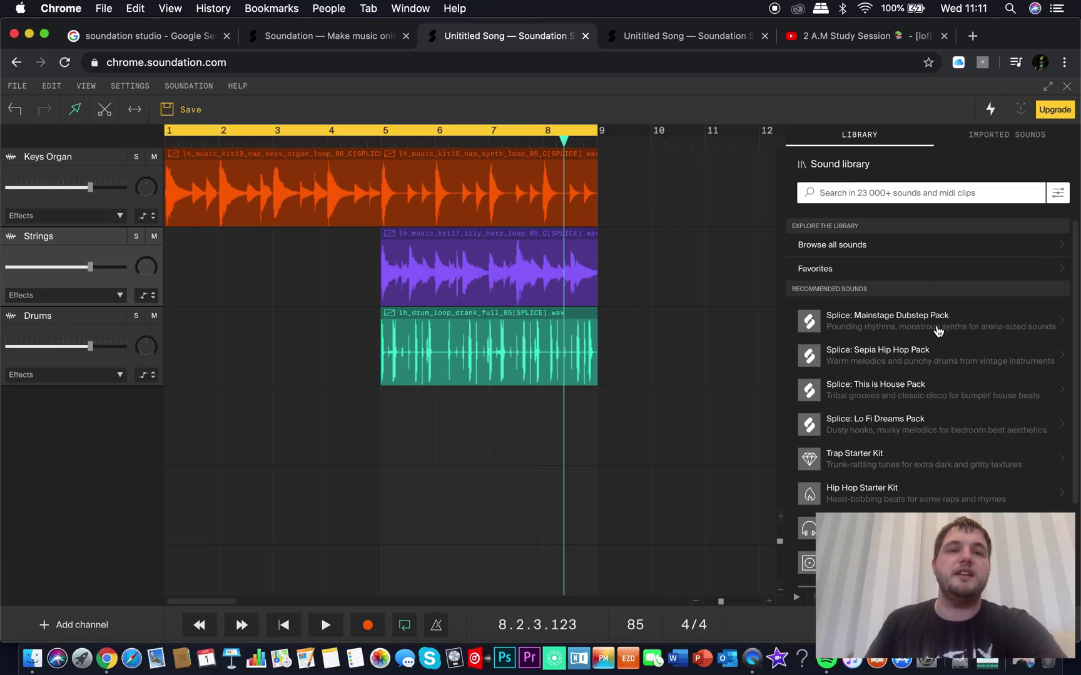